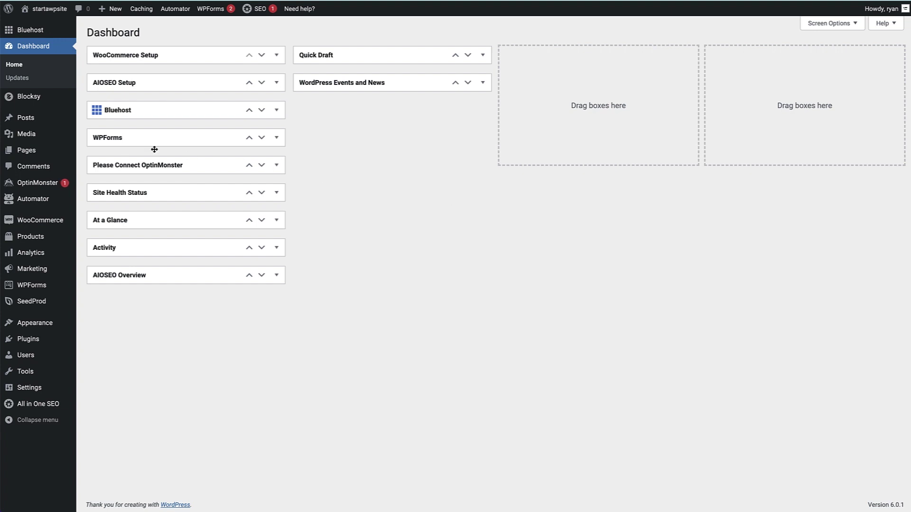
Step: Open the Home front page from the site's pages list for editing
{"action": "left_click", "coordinate": [27, 149]}
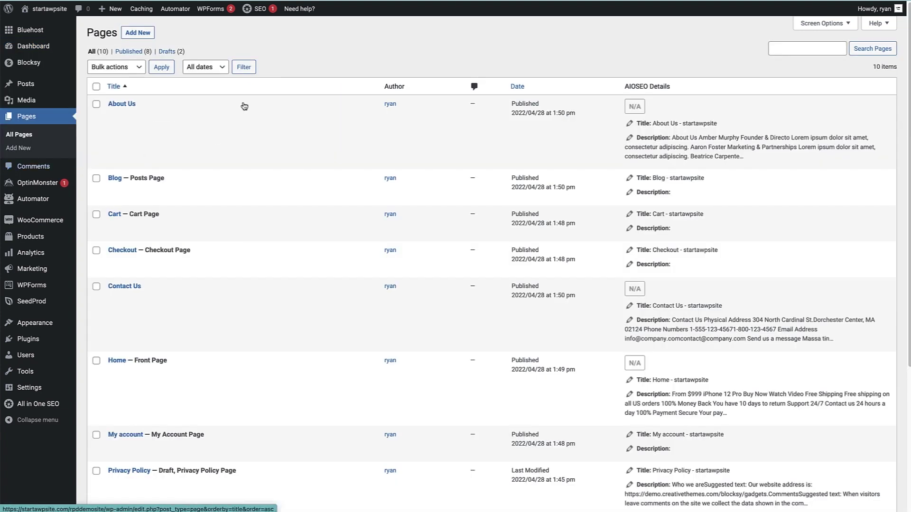
{"action": "mouse_move", "coordinate": [187, 165]}
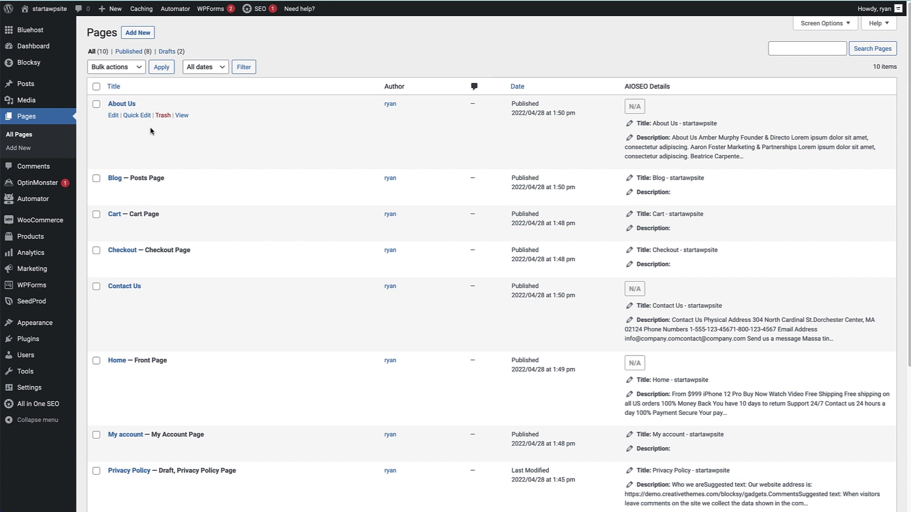
{"action": "mouse_move", "coordinate": [107, 360]}
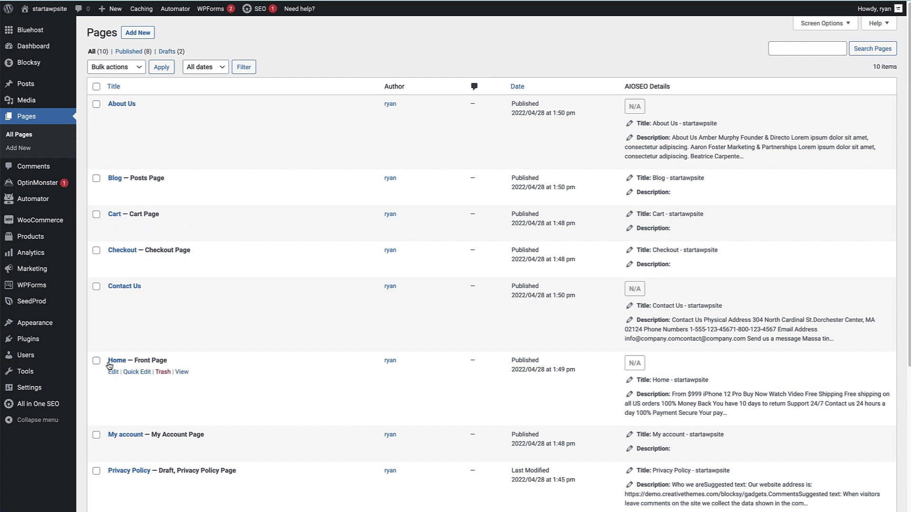
{"action": "left_click", "coordinate": [112, 374]}
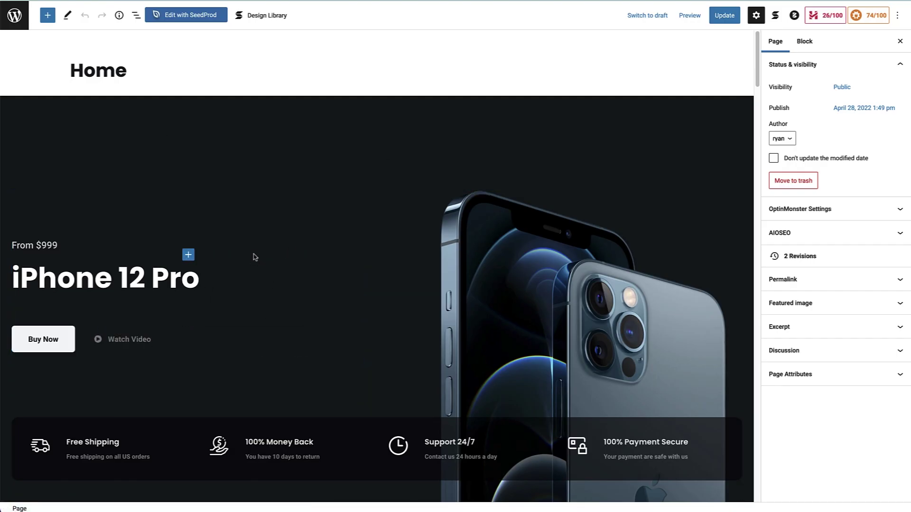
Step: Insert a Latest Posts block directly below the products shortcode in the Featured Products section
{"action": "left_click_drag", "start_coordinate": [758, 74], "coordinate": [748, 234]}
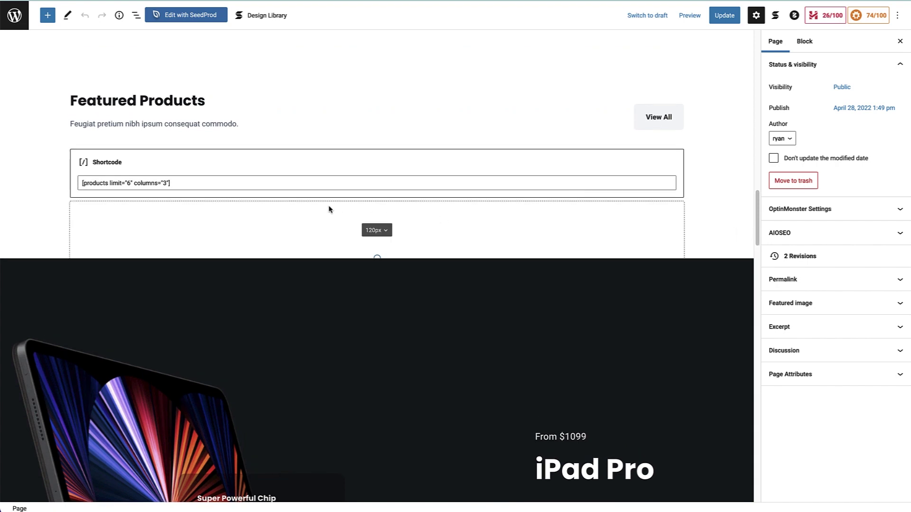
{"action": "left_click", "coordinate": [47, 16]}
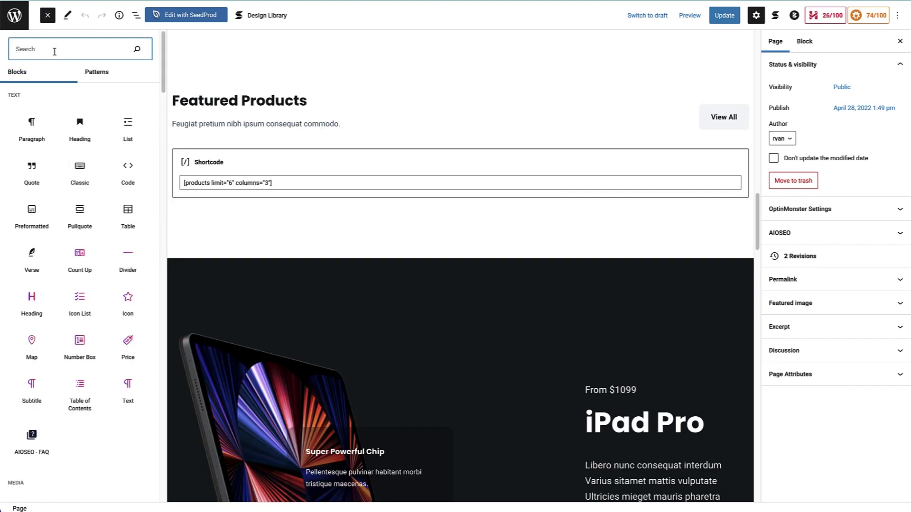
{"action": "type", "text": "latest posts"}
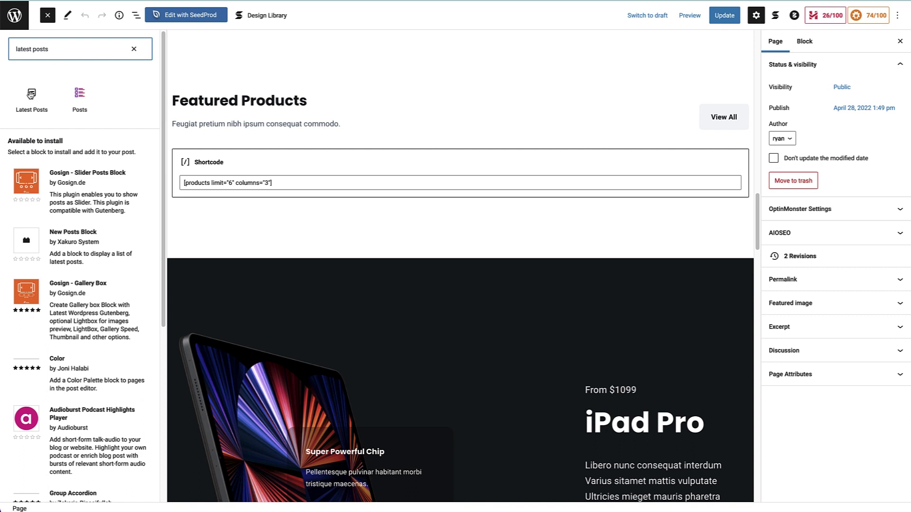
{"action": "left_click", "coordinate": [31, 95]}
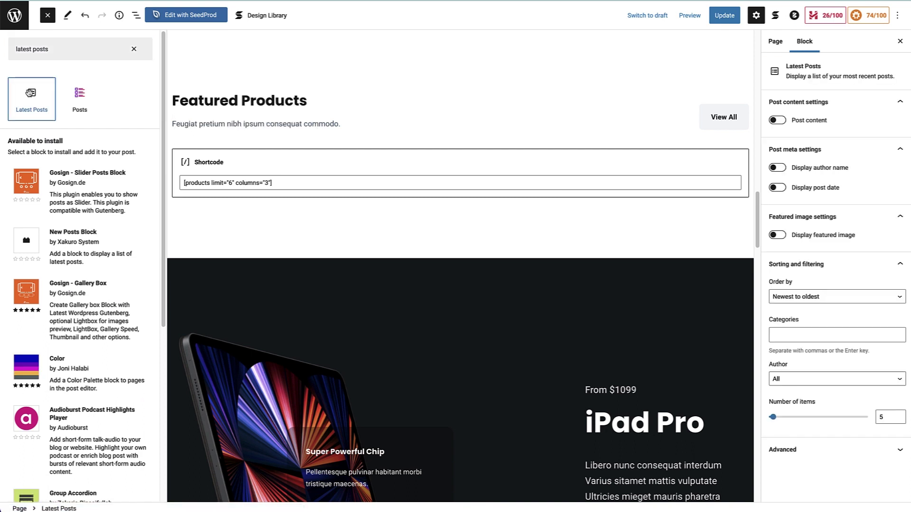
{"action": "left_click_drag", "start_coordinate": [30, 93], "coordinate": [400, 241]}
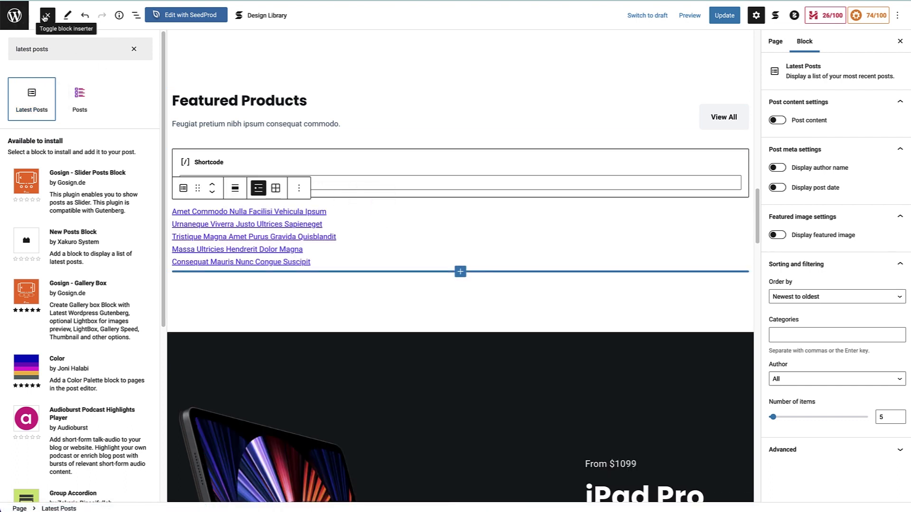
{"action": "left_click", "coordinate": [45, 17]}
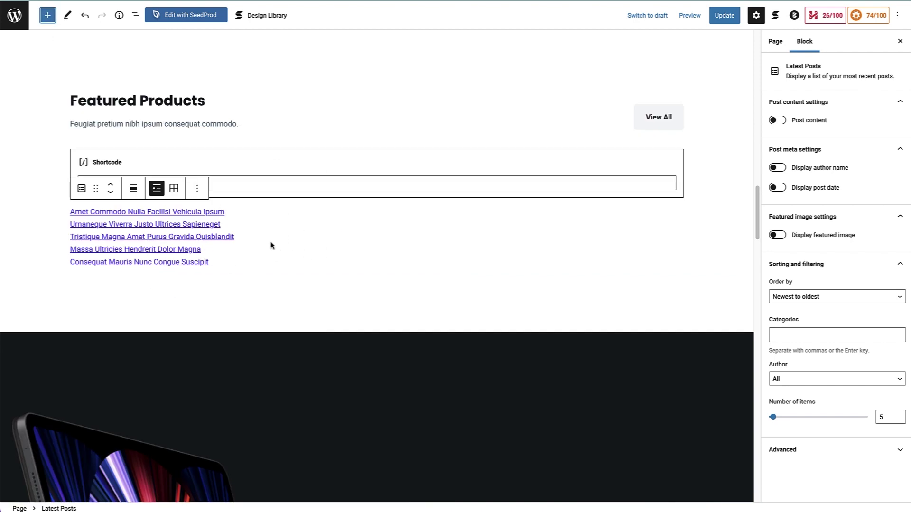
Step: Enable post content for the Latest Posts block in its block settings
{"action": "left_click", "coordinate": [320, 259]}
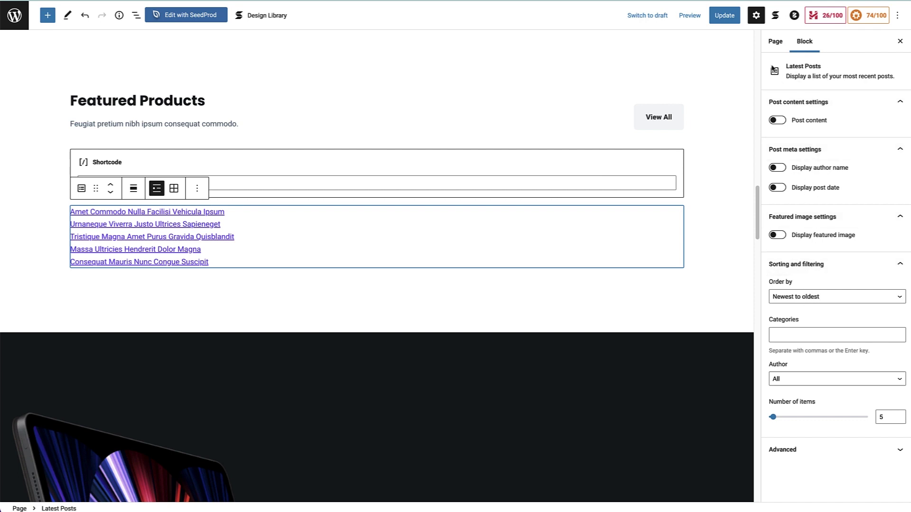
{"action": "left_click", "coordinate": [755, 18]}
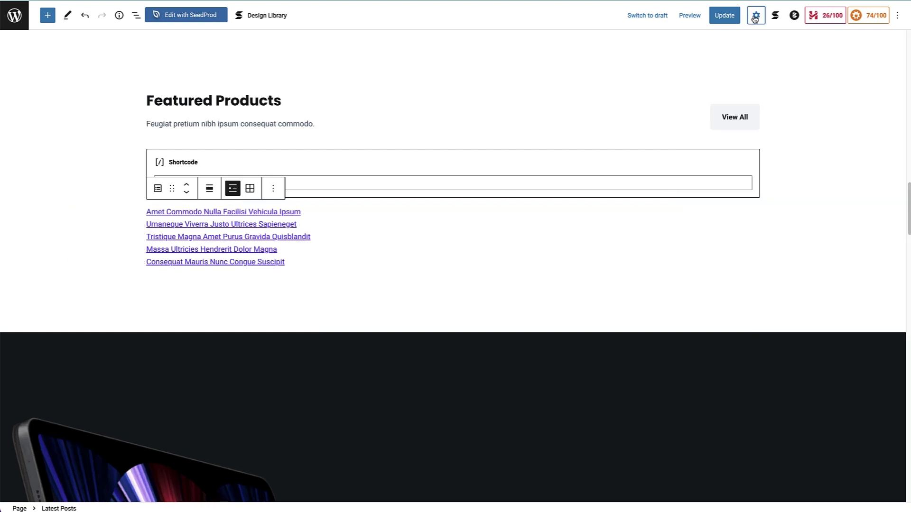
{"action": "left_click", "coordinate": [755, 18]}
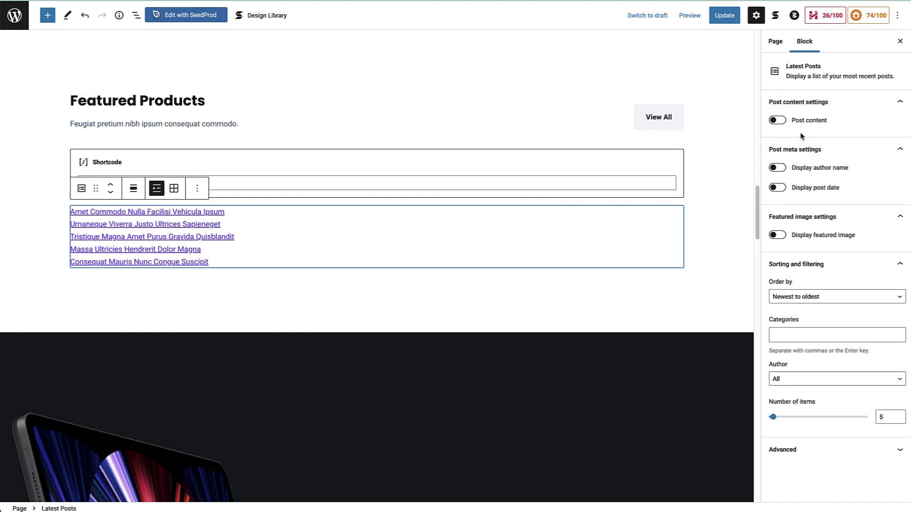
{"action": "left_click", "coordinate": [779, 121]}
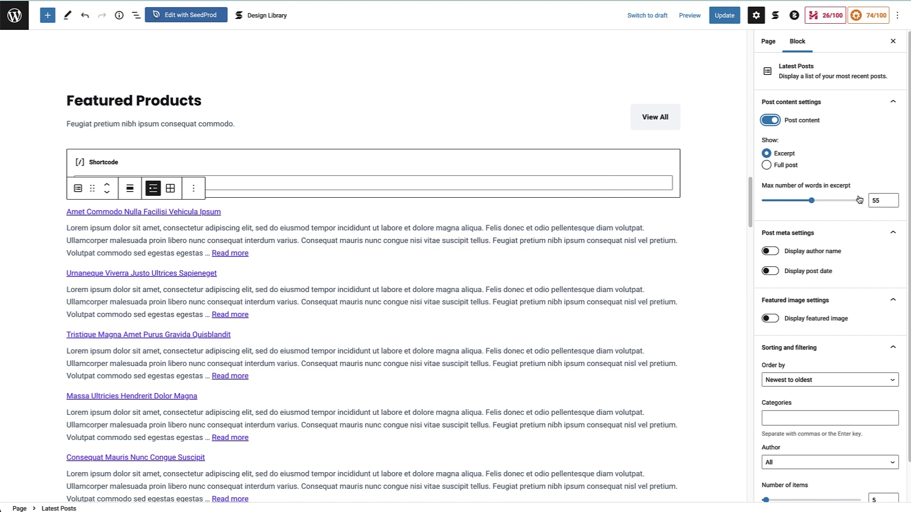
Step: Try a maximum excerpt length of 10 words, and set it back to 55 words
{"action": "left_click_drag", "start_coordinate": [812, 203], "coordinate": [762, 202]}
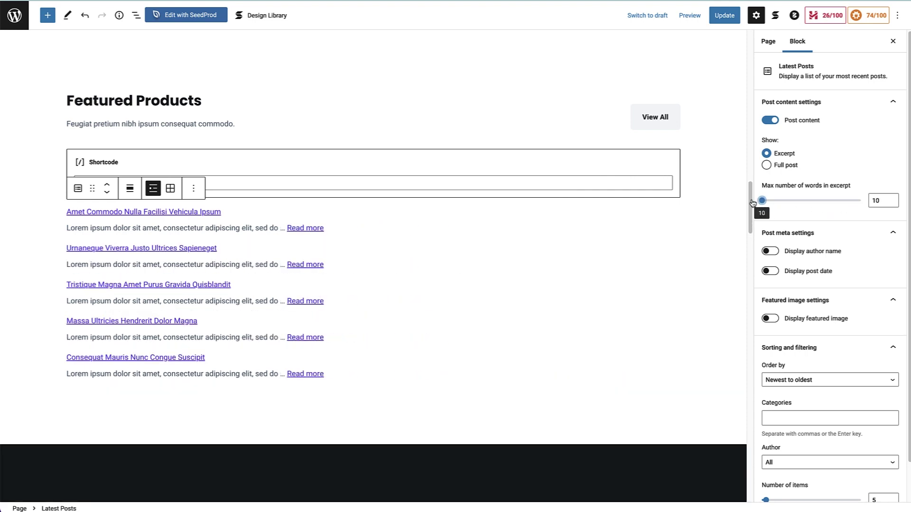
{"action": "left_click", "coordinate": [874, 200]}
{"action": "double_click", "coordinate": [874, 200]}
{"action": "type", "text": "55"}
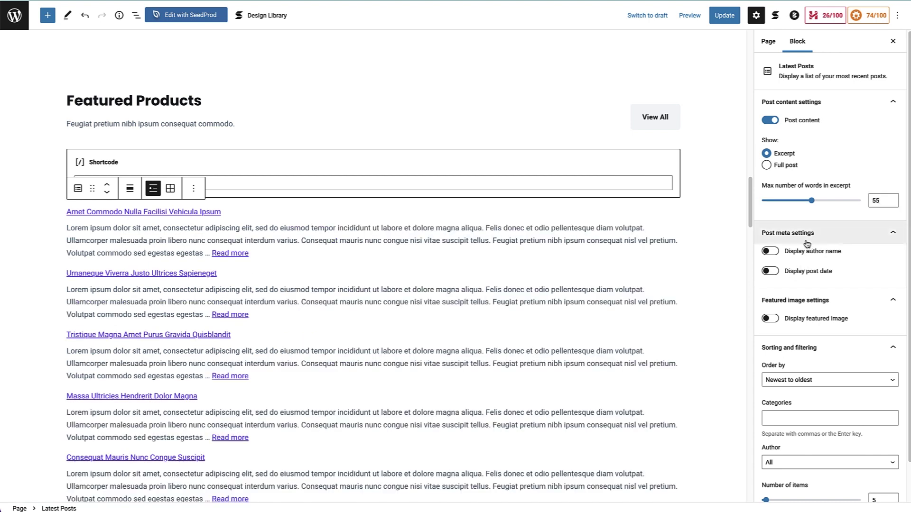
Step: Try displaying the author name, switch it off again, and display the post date in the Latest Posts block
{"action": "left_click", "coordinate": [771, 252]}
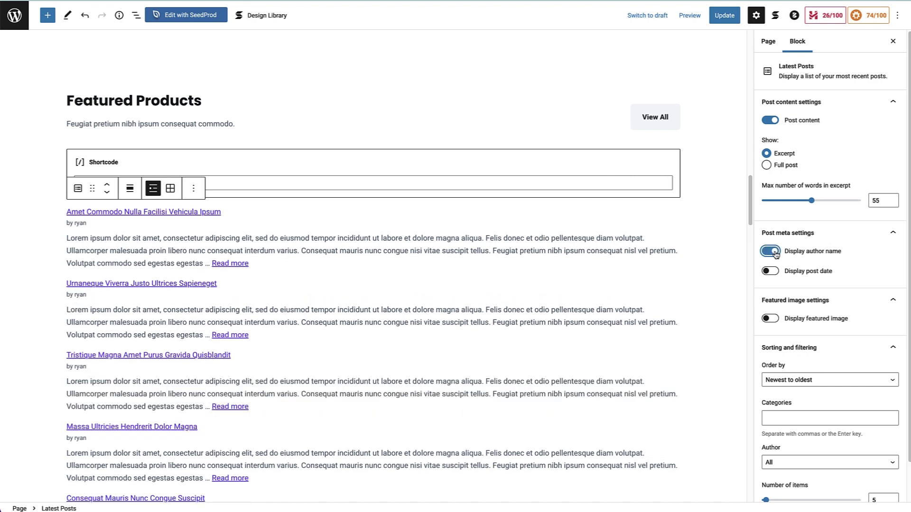
{"action": "left_click", "coordinate": [775, 254]}
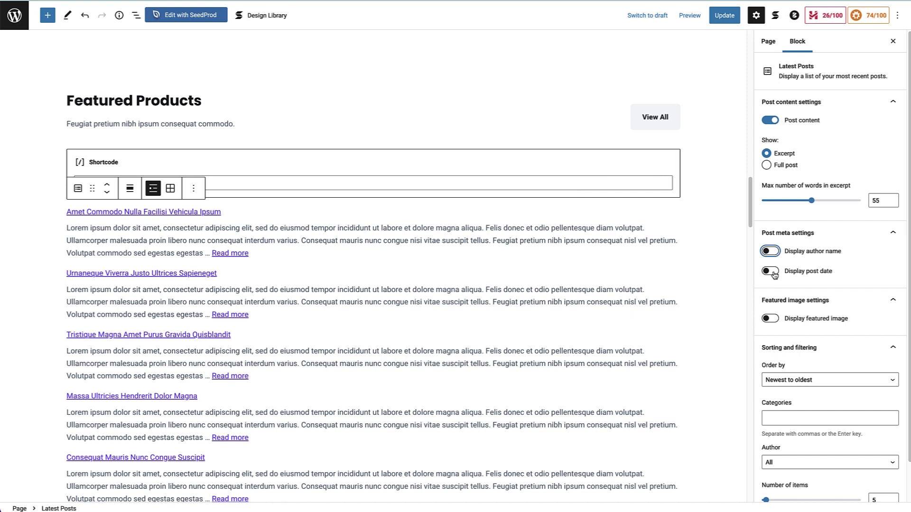
{"action": "left_click", "coordinate": [773, 271]}
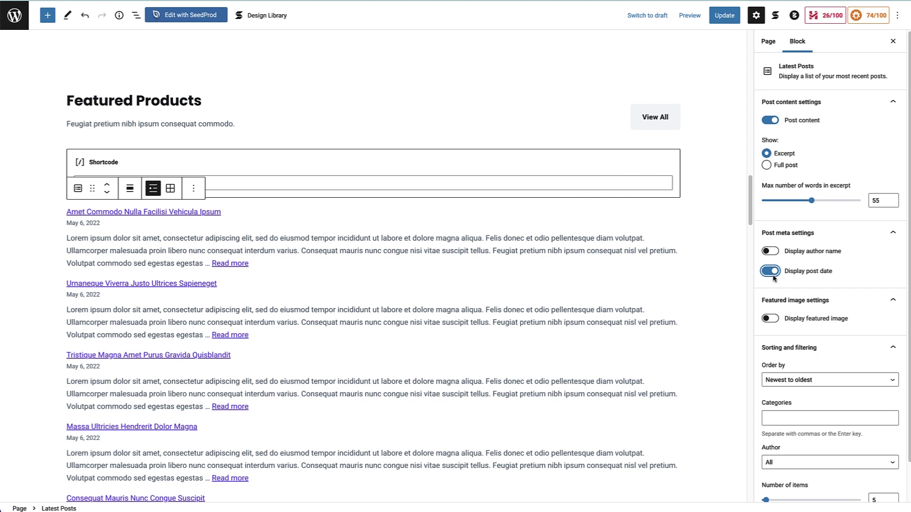
Step: Display the featured image for each post, keeping the Thumbnail size and scaling its dimensions to 100%
{"action": "left_click", "coordinate": [771, 319]}
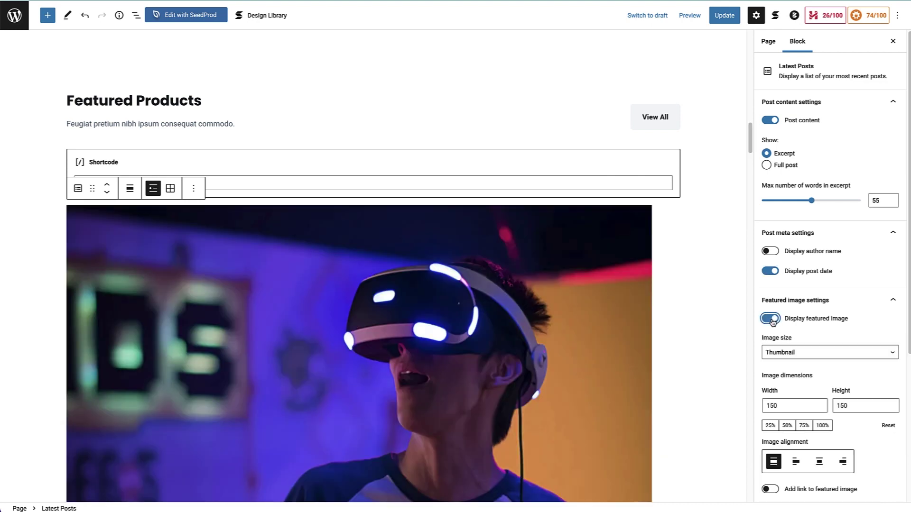
{"action": "mouse_move", "coordinate": [749, 138]}
{"action": "left_mouse_down"}
{"action": "mouse_move", "coordinate": [751, 157]}
{"action": "mouse_move", "coordinate": [749, 143]}
{"action": "left_mouse_up"}
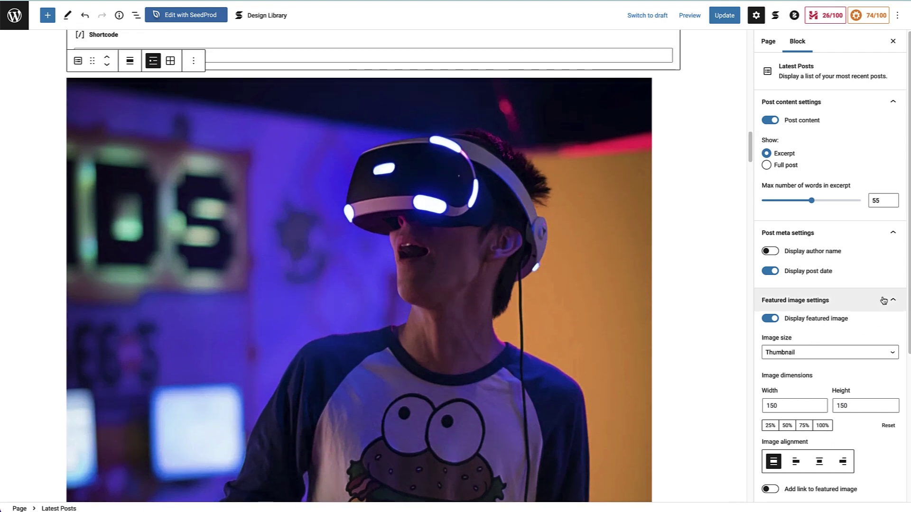
{"action": "left_click_drag", "start_coordinate": [907, 256], "coordinate": [905, 346]}
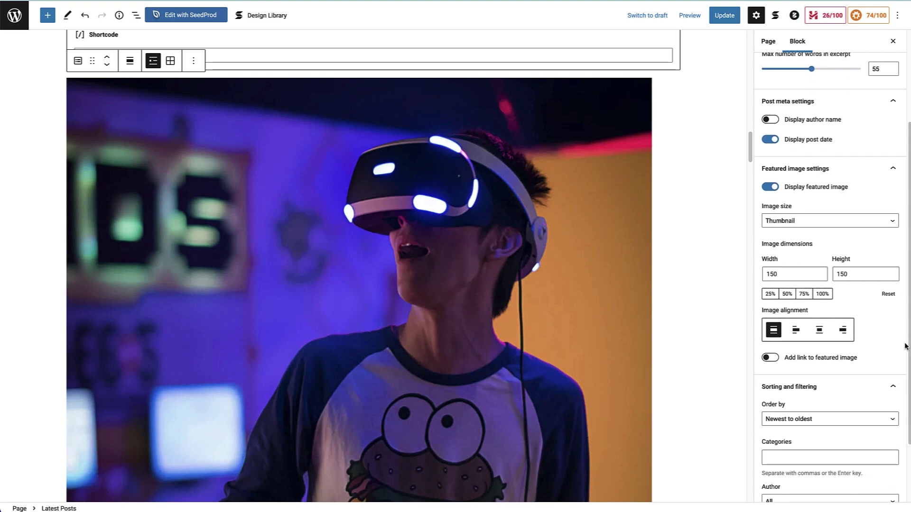
{"action": "left_click", "coordinate": [799, 221]}
{"action": "left_click", "coordinate": [797, 223]}
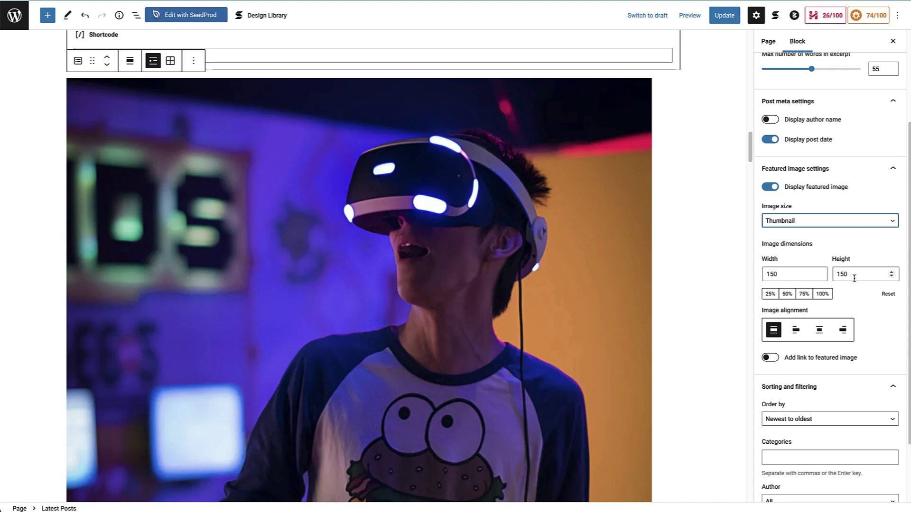
{"action": "left_click", "coordinate": [822, 295]}
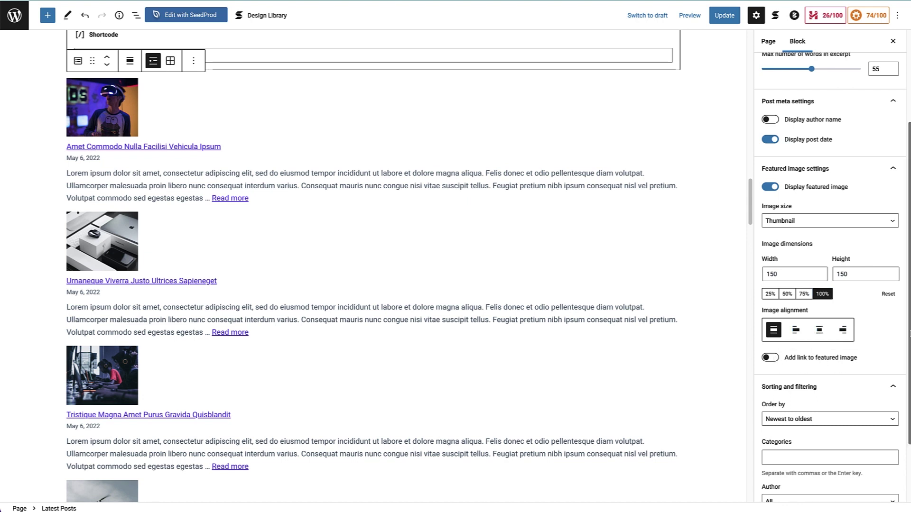
Step: Switch the Latest Posts block to grid view and set the number of items to 6
{"action": "scroll", "coordinate": [806, 358], "scroll_direction": "down", "scroll_amount": 3}
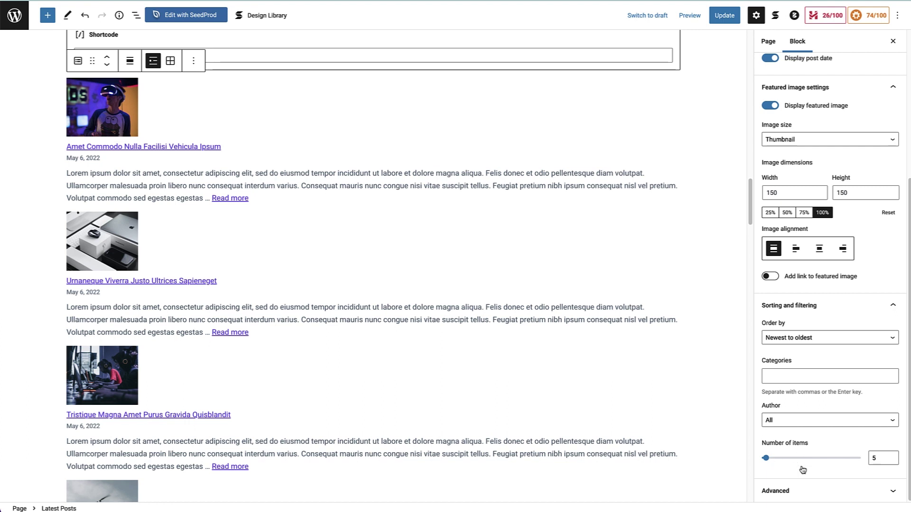
{"action": "scroll", "coordinate": [802, 470], "scroll_direction": "up", "scroll_amount": 5}
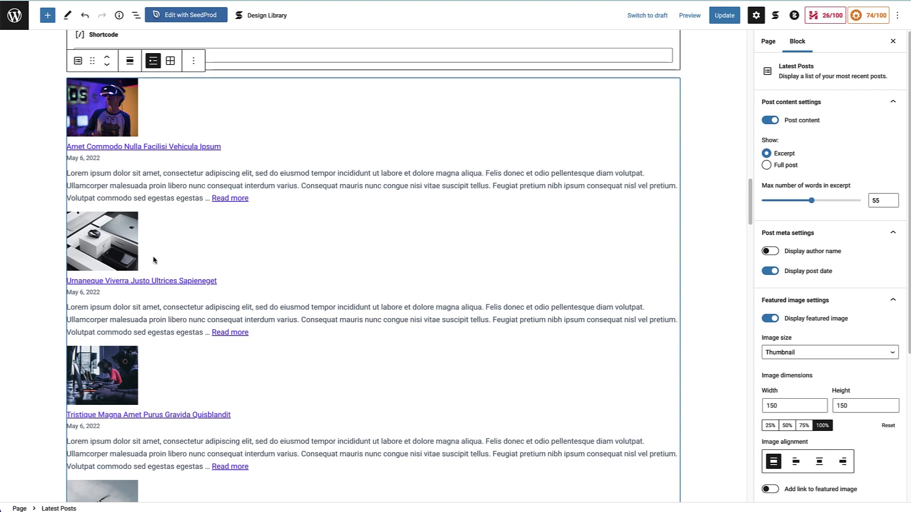
{"action": "left_click", "coordinate": [170, 62]}
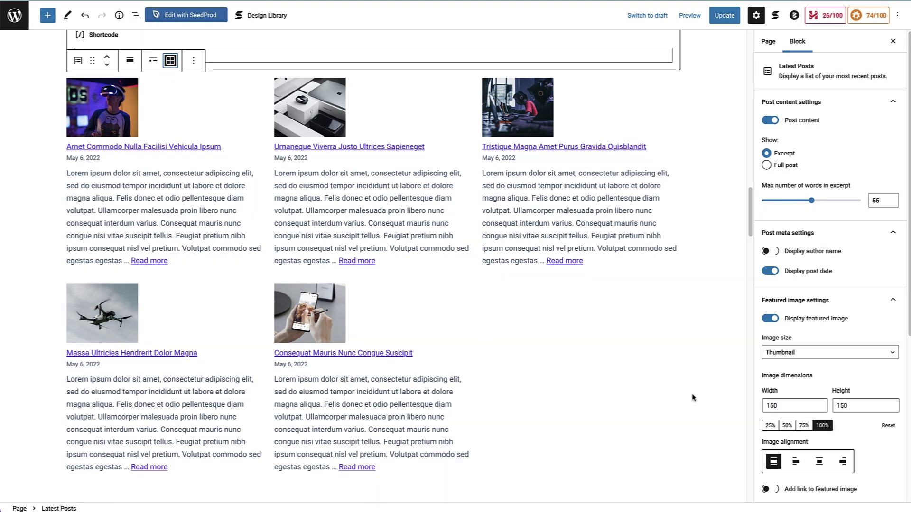
{"action": "scroll", "coordinate": [909, 324], "scroll_direction": "down", "scroll_amount": 5}
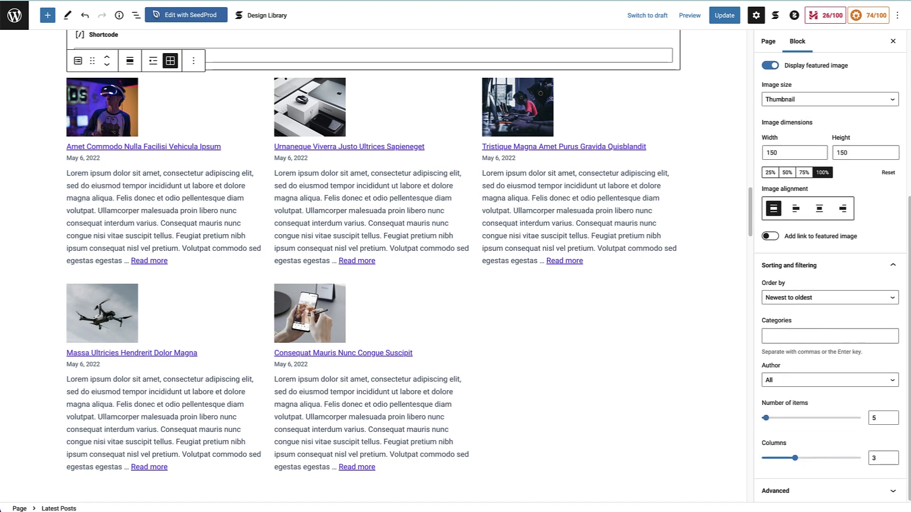
{"action": "left_click", "coordinate": [882, 418]}
{"action": "key", "text": "Up"}
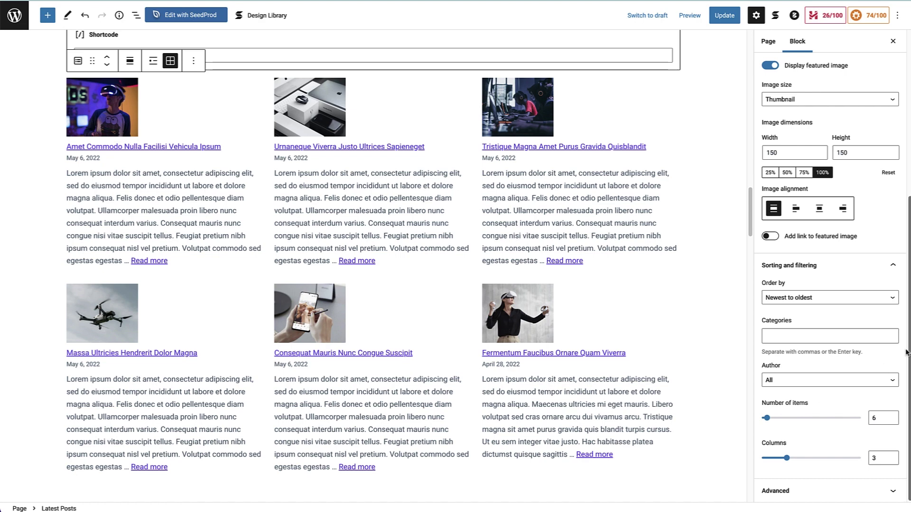
Step: Change the featured image size of the Latest Posts block to Medium
{"action": "scroll", "coordinate": [873, 418], "scroll_direction": "up", "scroll_amount": 3}
{"action": "scroll", "coordinate": [830, 285], "scroll_direction": "up", "scroll_amount": 2}
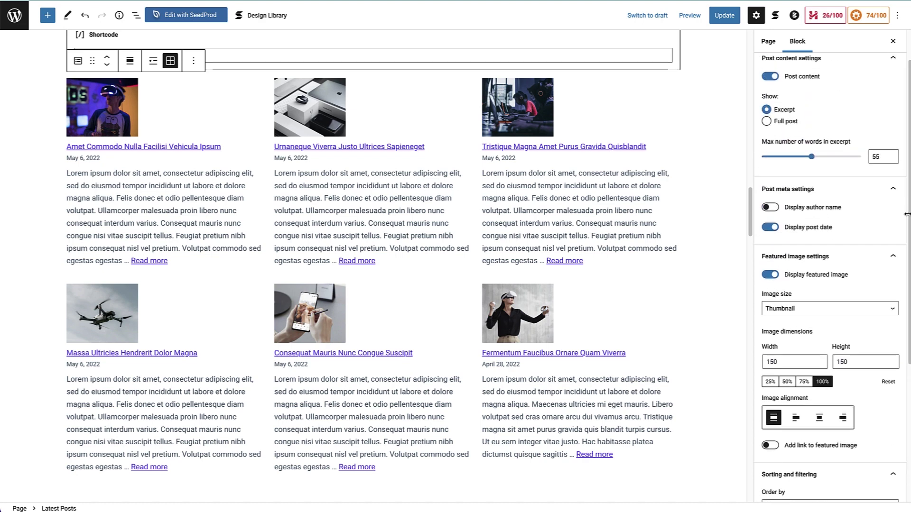
{"action": "left_click", "coordinate": [817, 309]}
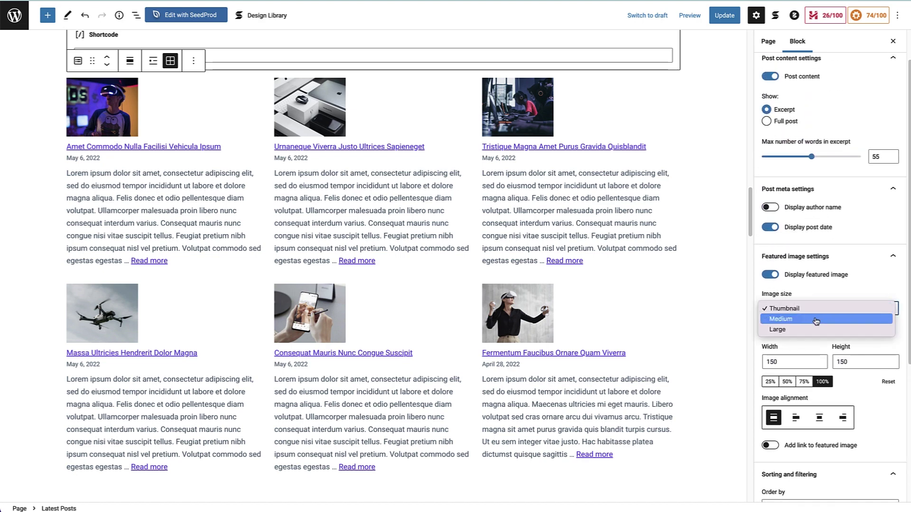
{"action": "left_click", "coordinate": [816, 319]}
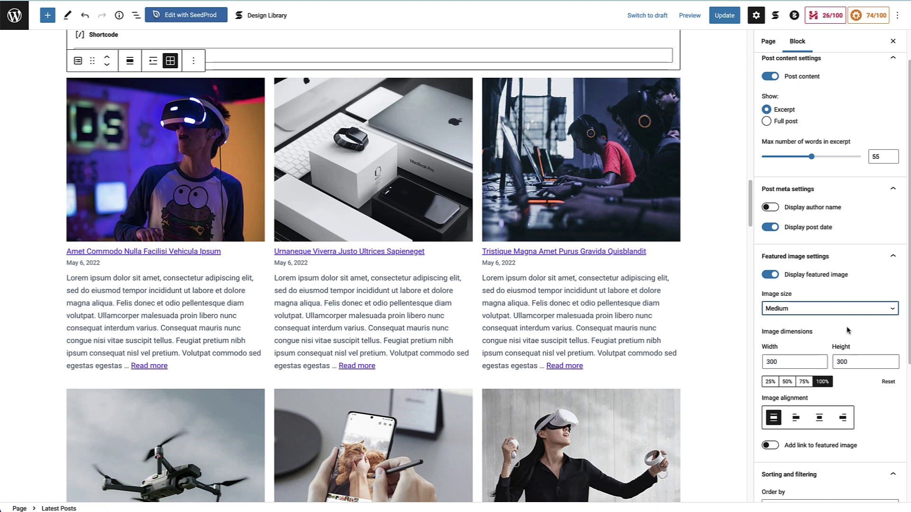
Step: Add a Heading block reading "Recent Posts" between the products shortcode and the post grid
{"action": "scroll", "coordinate": [636, 173], "scroll_direction": "up", "scroll_amount": 1}
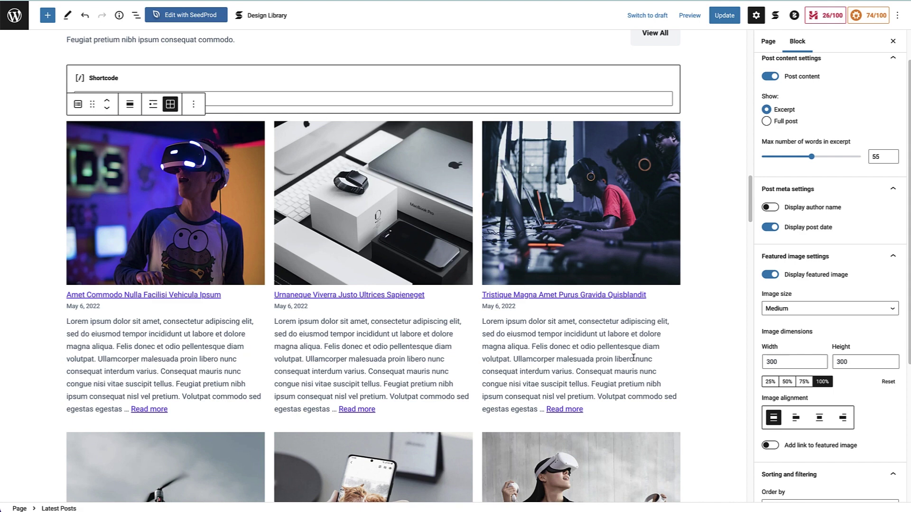
{"action": "left_click", "coordinate": [48, 15]}
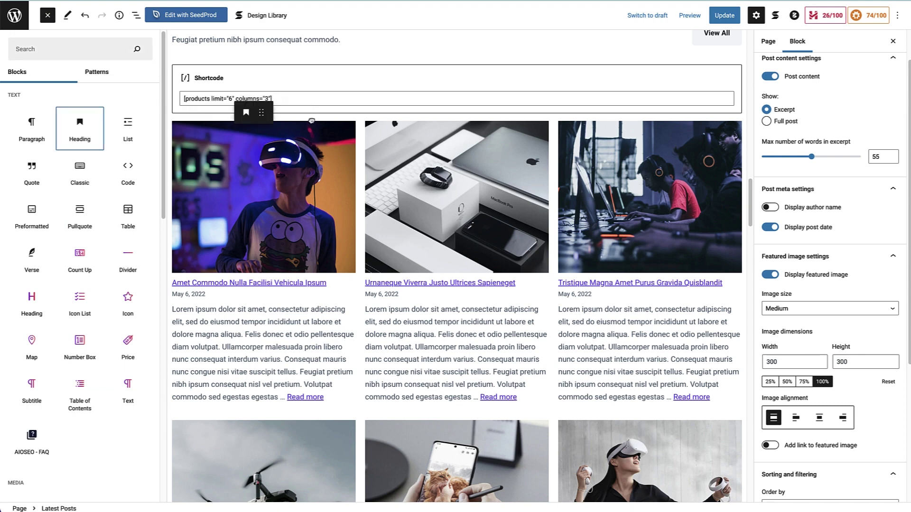
{"action": "left_click", "coordinate": [79, 128]}
{"action": "type", "text": "Recent Posts"}
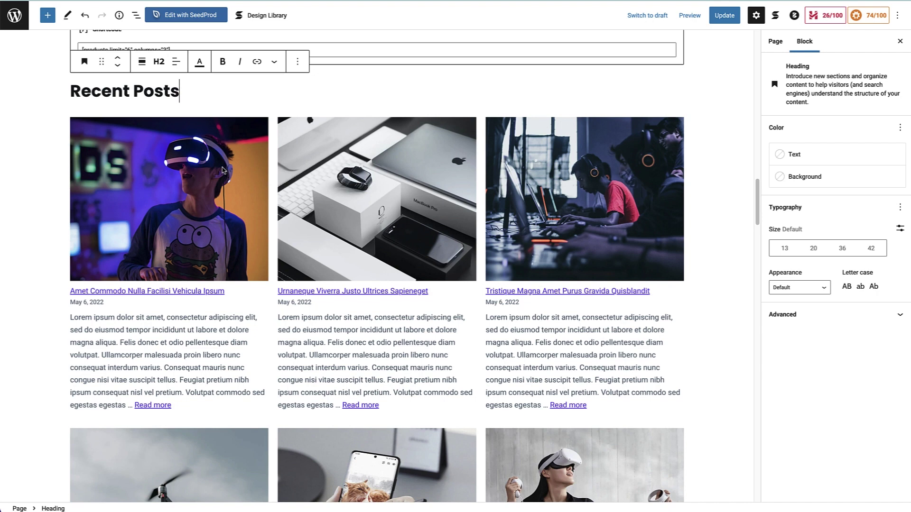
Step: Update the Home page and view its Recent Posts section on the live site
{"action": "left_click", "coordinate": [729, 23]}
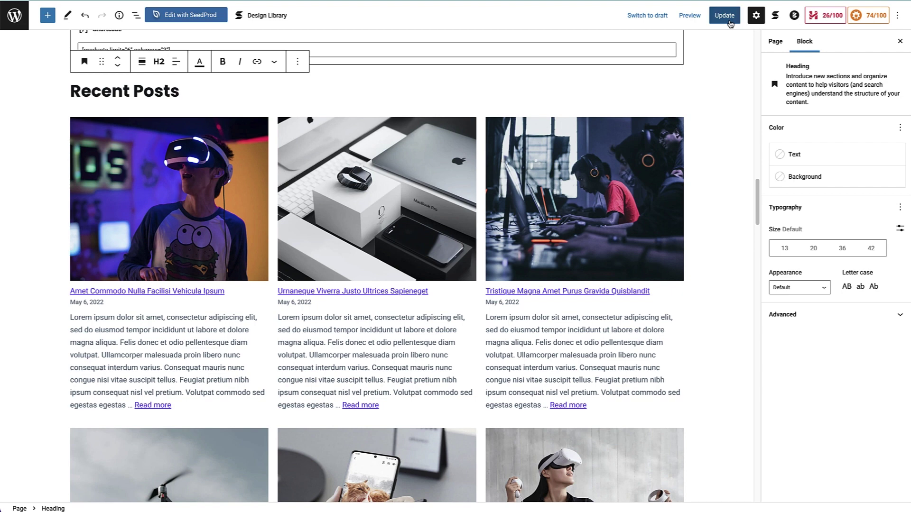
{"action": "left_click", "coordinate": [679, 18]}
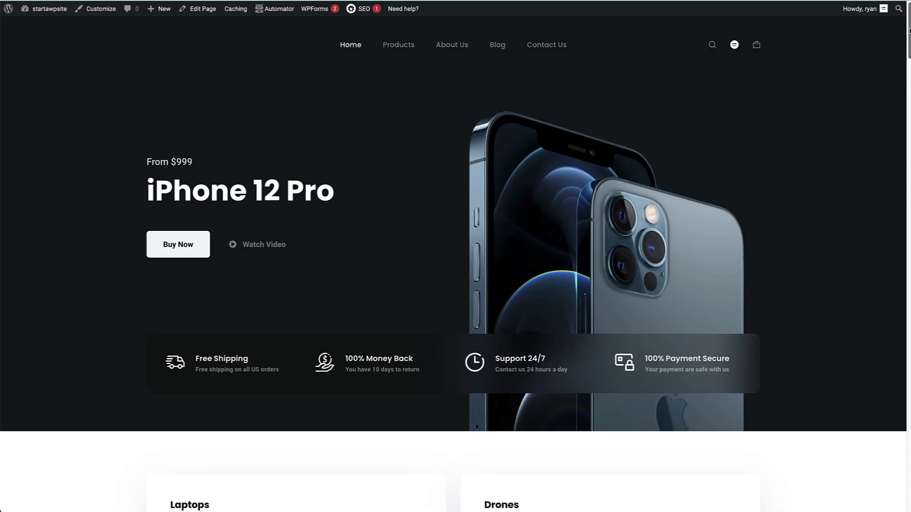
{"action": "scroll", "coordinate": [902, 77], "scroll_direction": "down", "scroll_amount": 7}
{"action": "scroll", "coordinate": [901, 77], "scroll_direction": "down", "scroll_amount": 20}
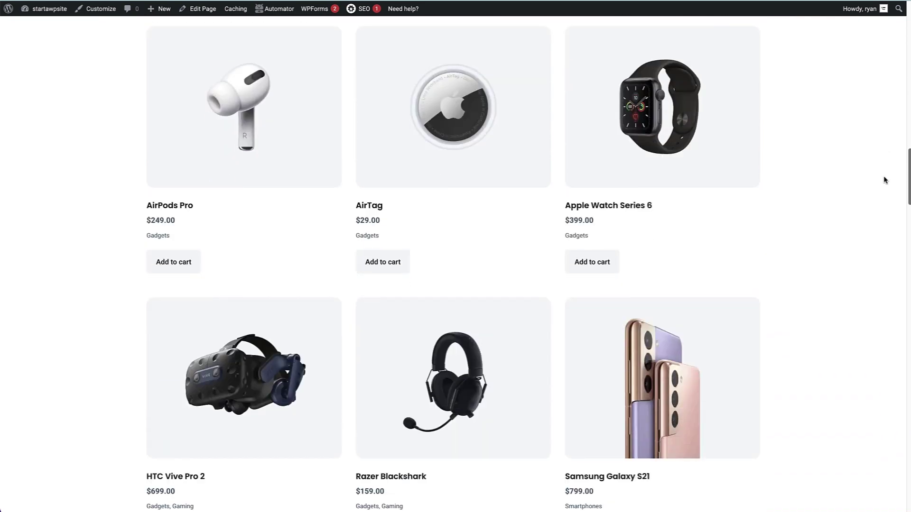
{"action": "scroll", "coordinate": [882, 200], "scroll_direction": "down", "scroll_amount": 6}
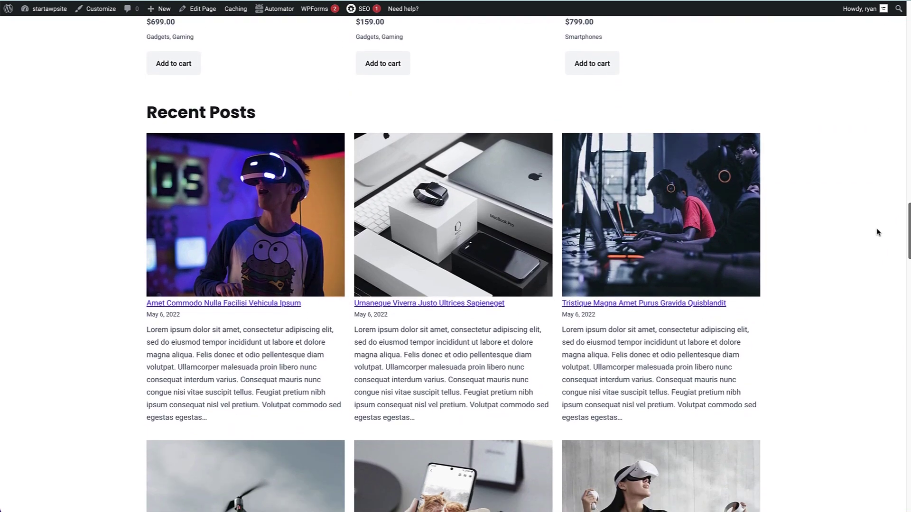
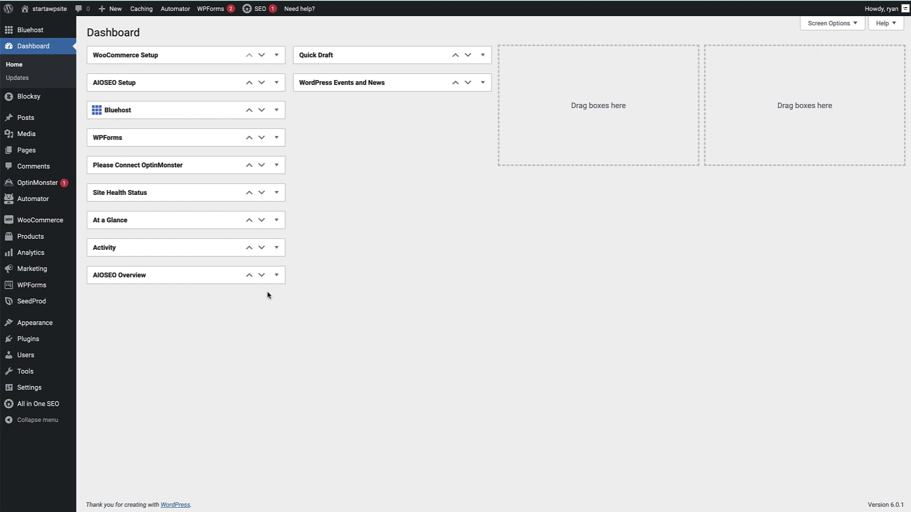
Step: Add a Latest Posts block below the search field in the Main Sidebar widget area and turn on its post content
{"action": "mouse_move", "coordinate": [54, 329]}
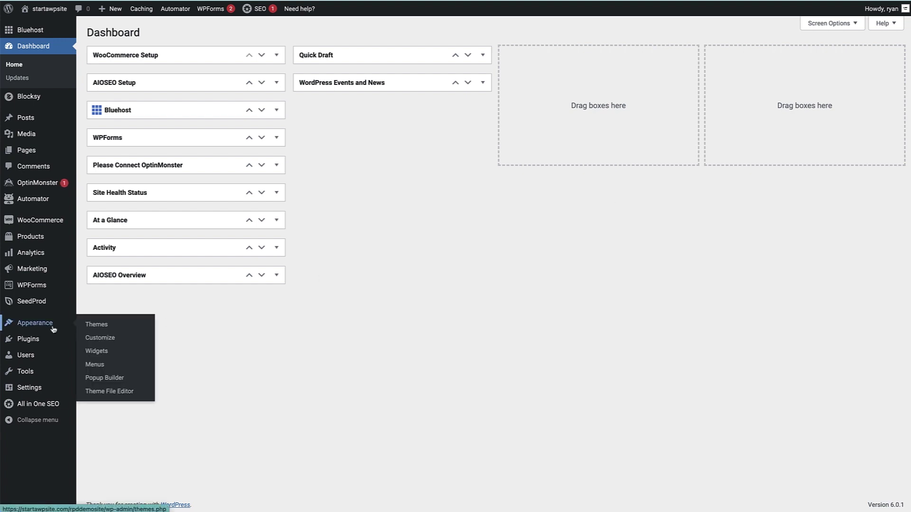
{"action": "left_click", "coordinate": [102, 356]}
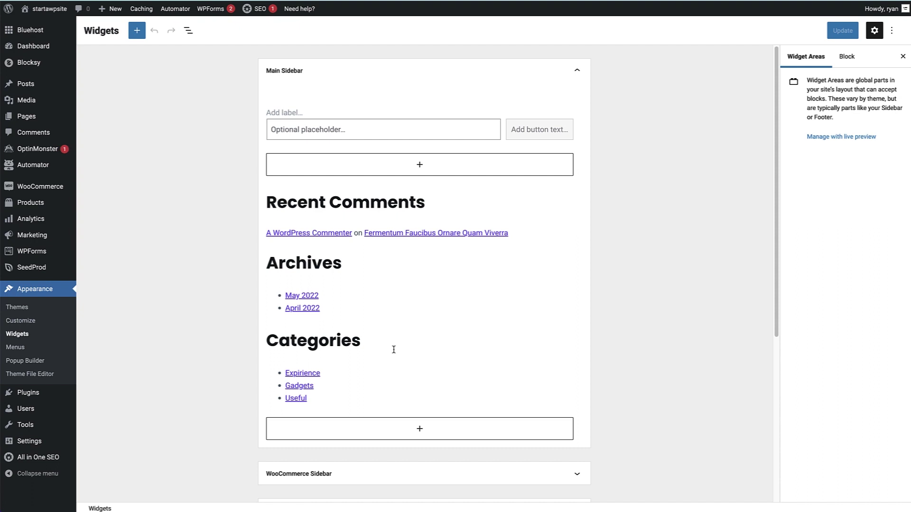
{"action": "left_click", "coordinate": [421, 165]}
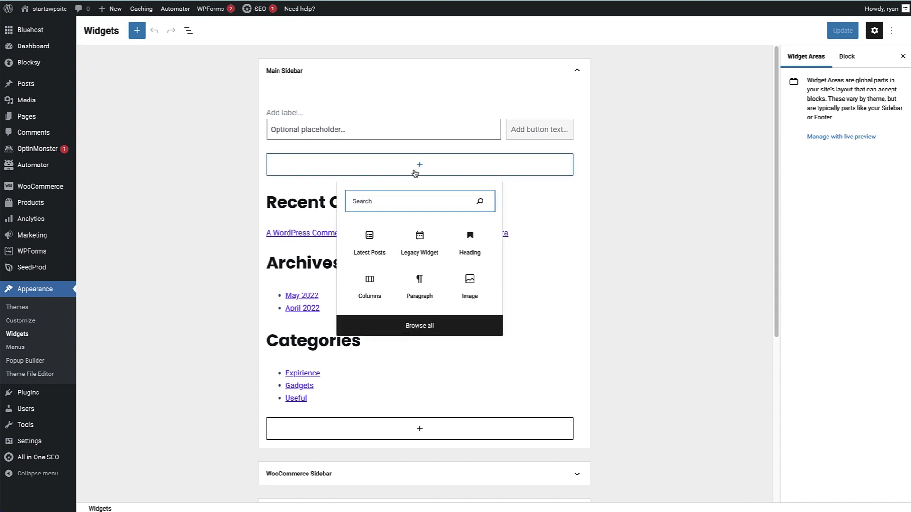
{"action": "type", "text": "latest"}
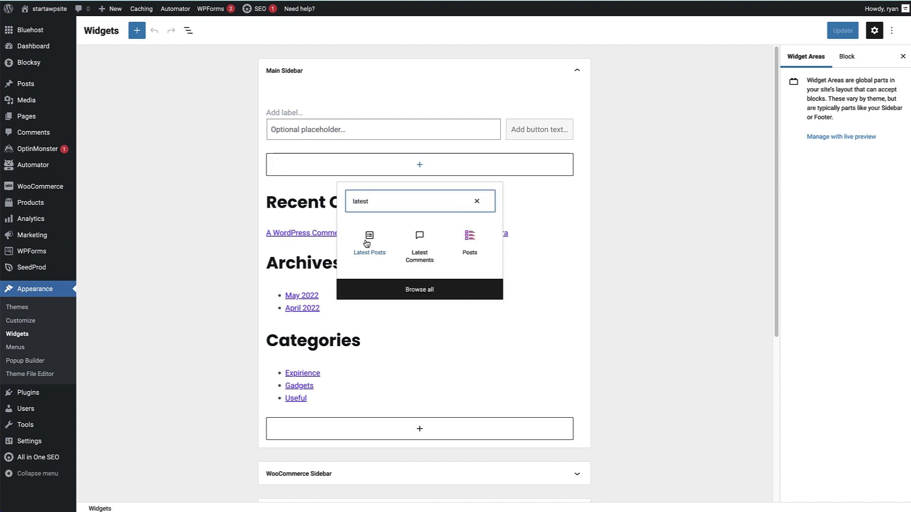
{"action": "left_click", "coordinate": [370, 240]}
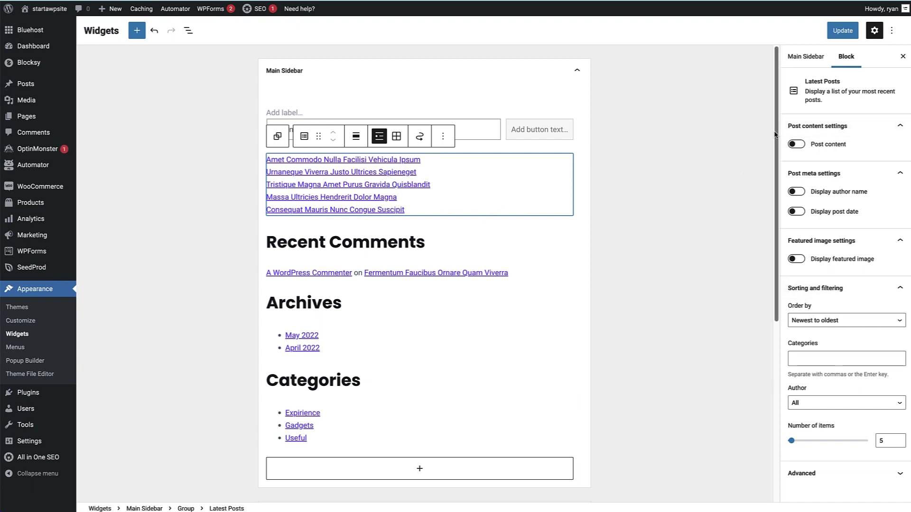
{"action": "left_click", "coordinate": [796, 145]}
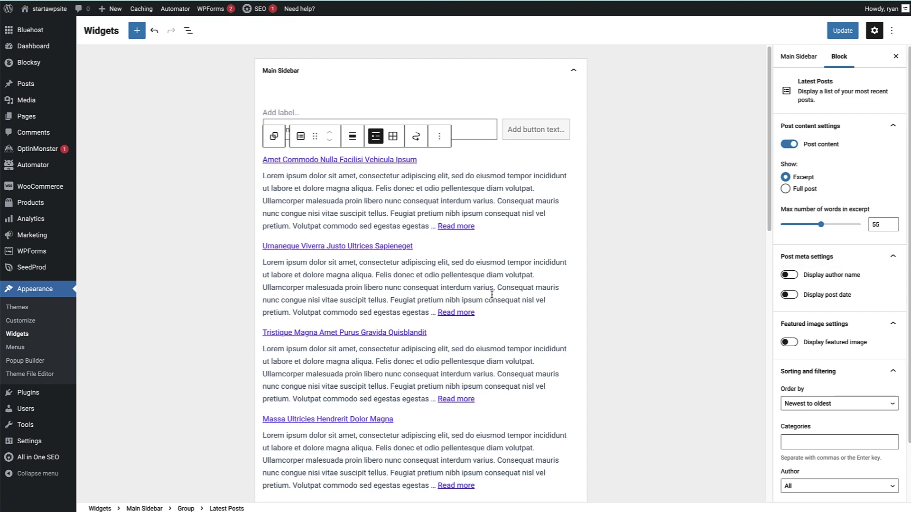
Step: Place a Heading block reading "Latest Posts" above the sidebar's post list and save the widgets
{"action": "left_click", "coordinate": [137, 30]}
{"action": "left_click_drag", "start_coordinate": [159, 135], "coordinate": [378, 150]}
{"action": "type", "text": "Latest Posts"}
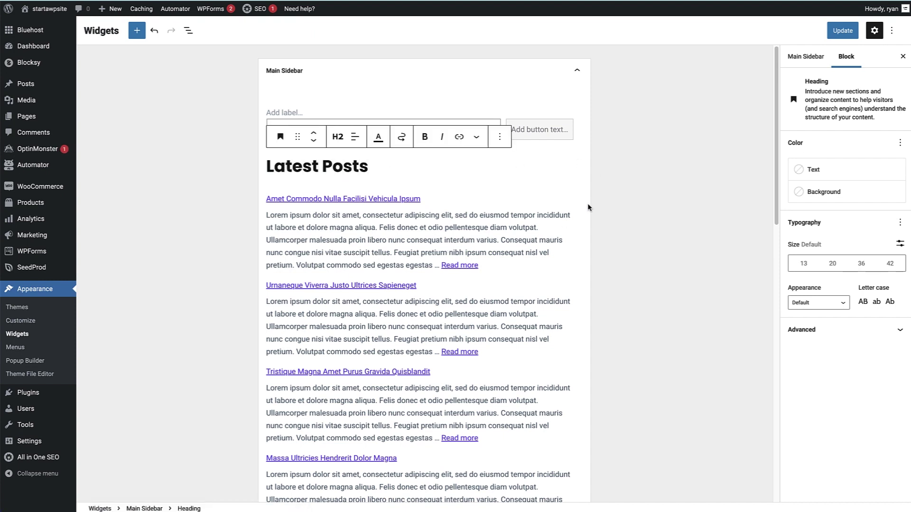
{"action": "left_click", "coordinate": [843, 30]}
Step: View the post "Amet Commodo Nulla Facilisi Vehicula Ipsum" on the live site to check the Latest Posts list in its sidebar
{"action": "left_click", "coordinate": [41, 90]}
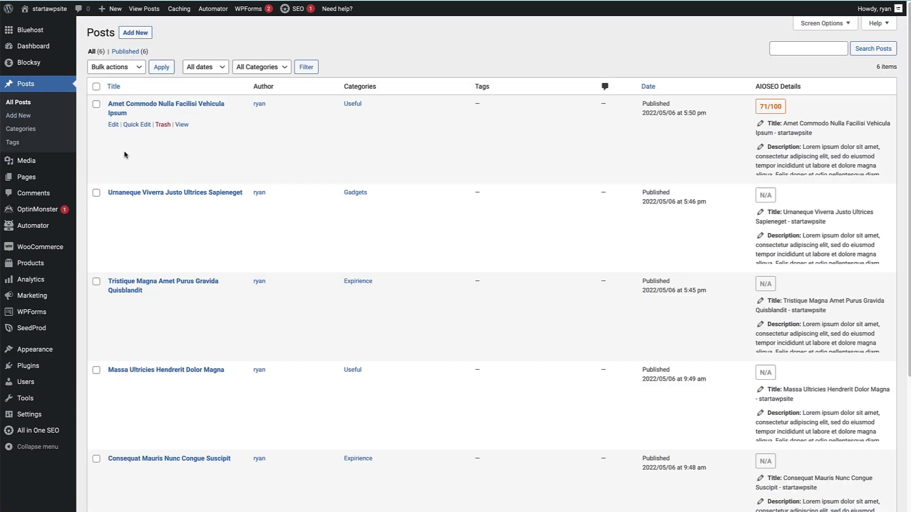
{"action": "left_click", "coordinate": [186, 125]}
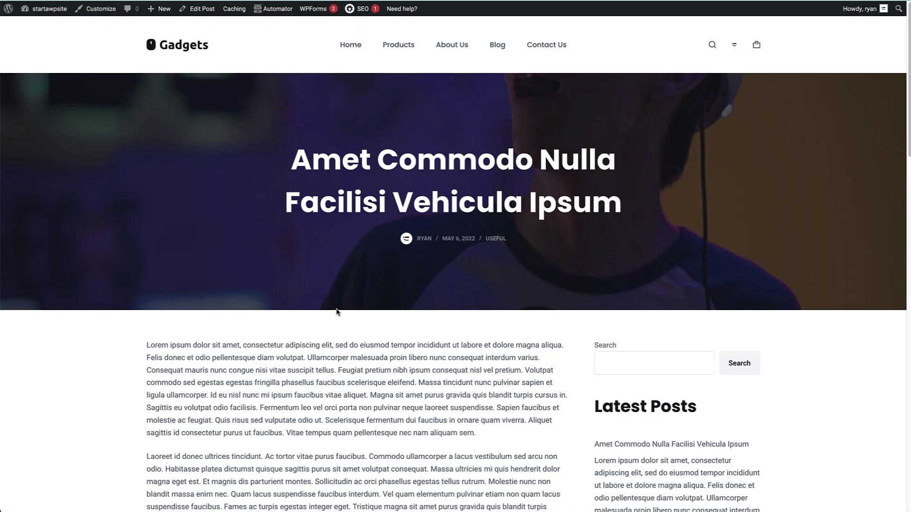
{"action": "scroll", "coordinate": [903, 134], "scroll_direction": "down", "scroll_amount": 5}
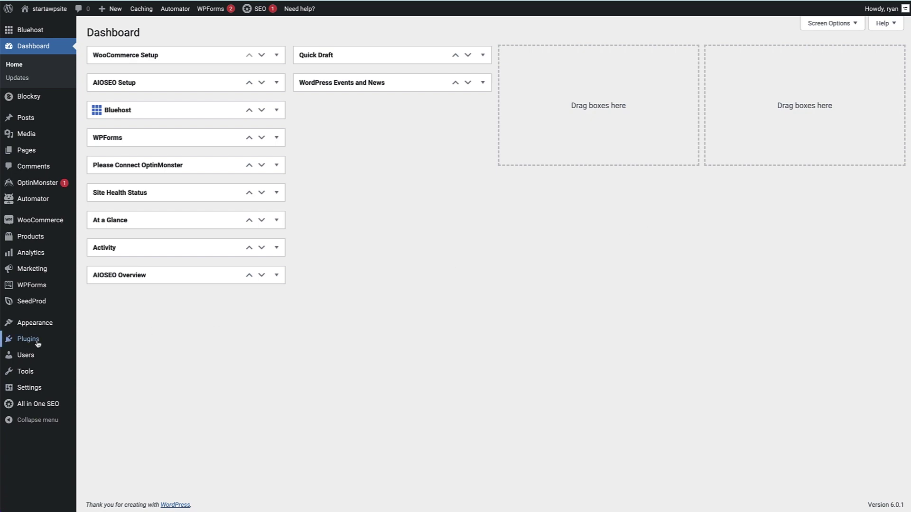
Step: Find the Recent Posts Widget With Thumbnails plugin by Kybernetik Services, then install and activate it
{"action": "mouse_move", "coordinate": [36, 345]}
{"action": "left_click", "coordinate": [119, 359]}
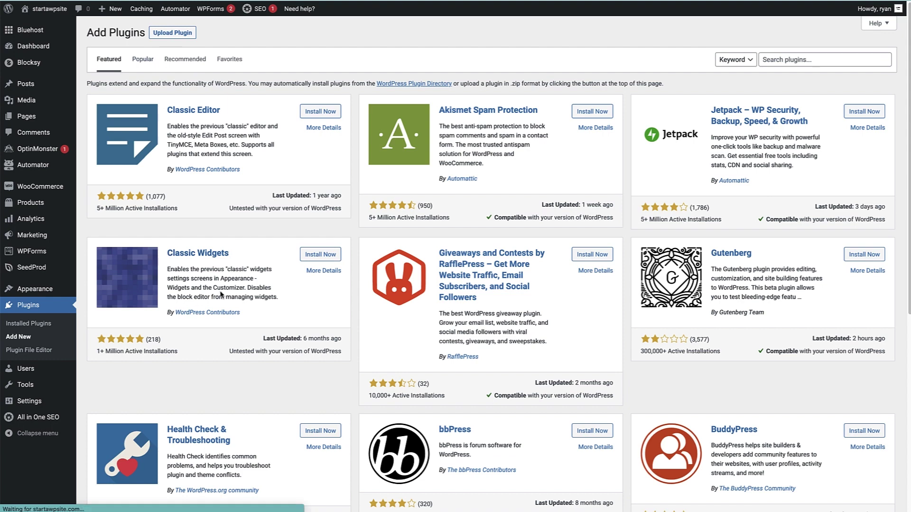
{"action": "left_click", "coordinate": [779, 63]}
{"action": "type", "text": "Recent Posts Widget With Thumbnails"}
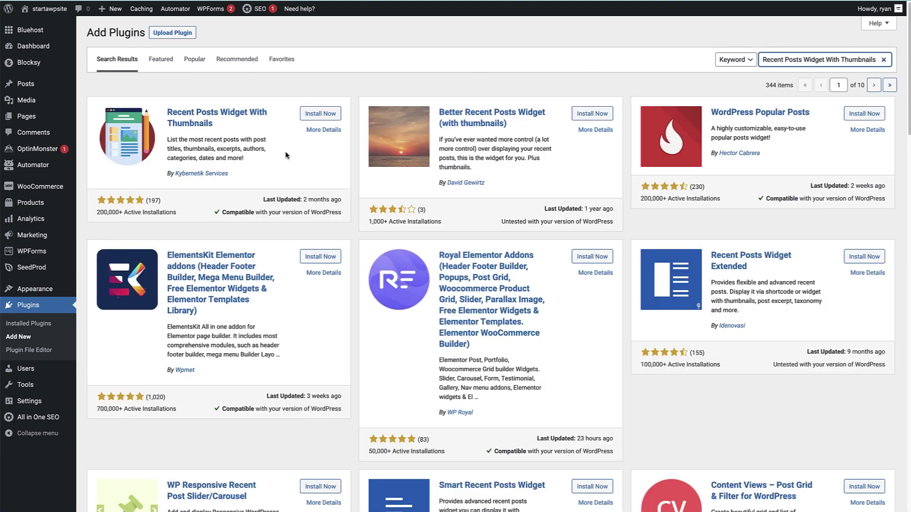
{"action": "left_click", "coordinate": [317, 119]}
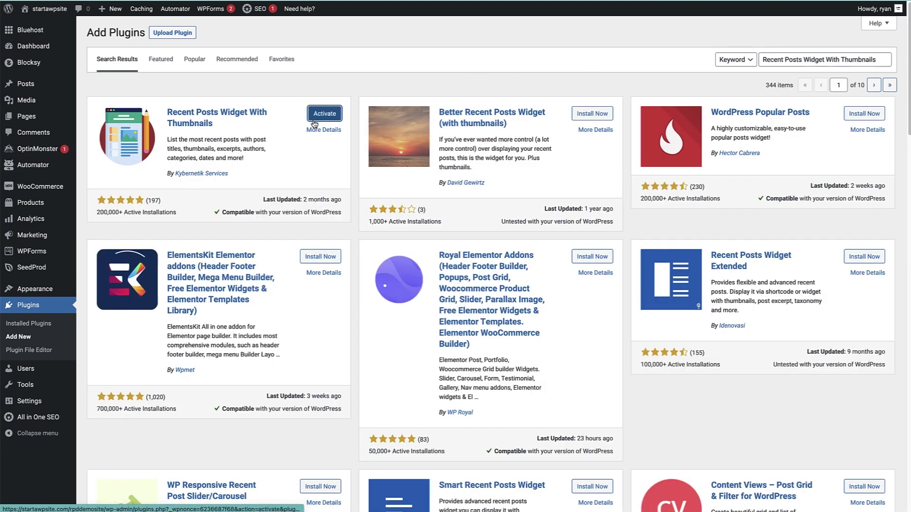
{"action": "left_click", "coordinate": [324, 119]}
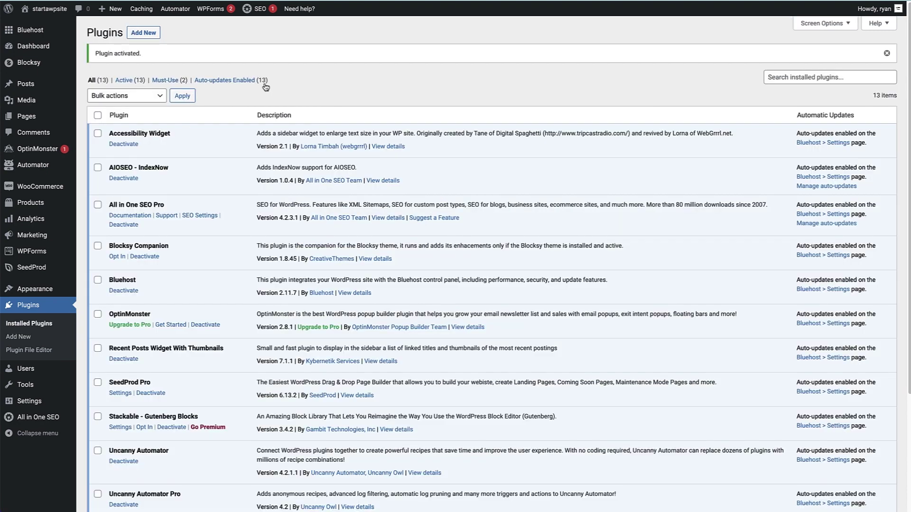
Step: Add the Recent Posts With Thumbnails widget below the search field in the Main Sidebar widget area
{"action": "mouse_move", "coordinate": [31, 294]}
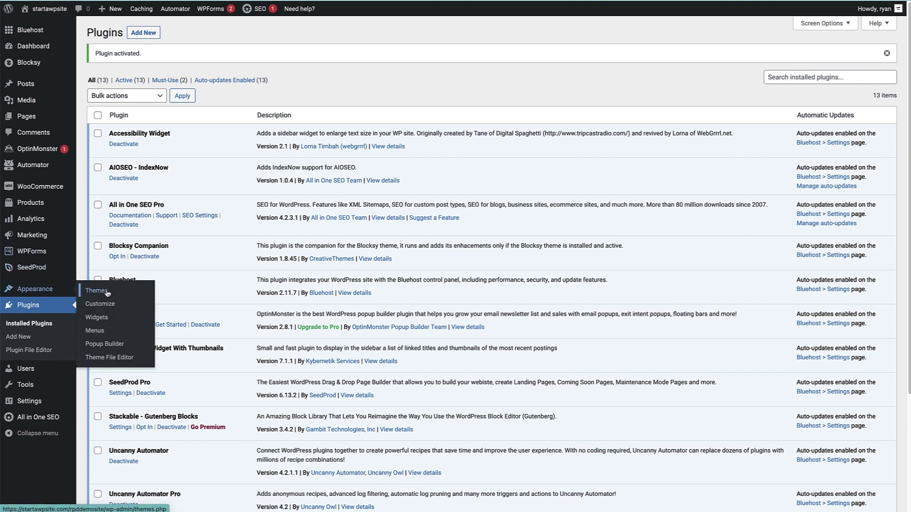
{"action": "left_click", "coordinate": [98, 318]}
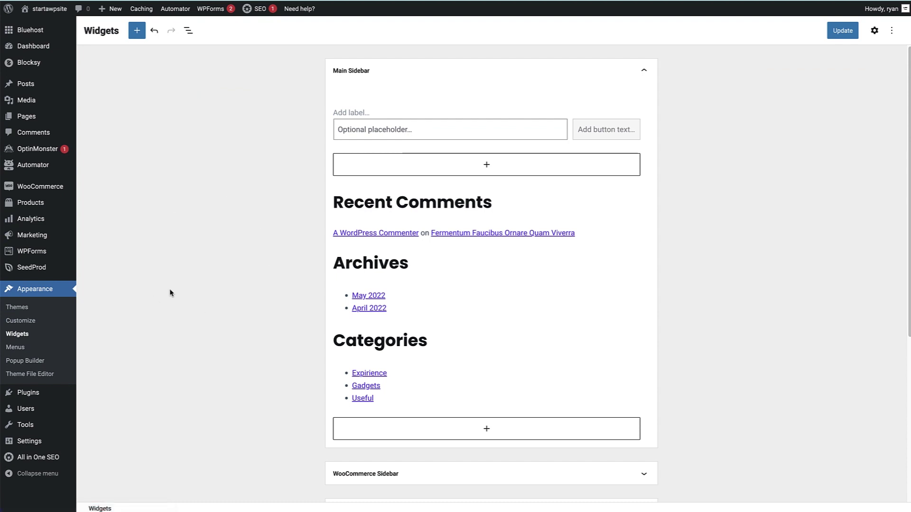
{"action": "left_click", "coordinate": [486, 166]}
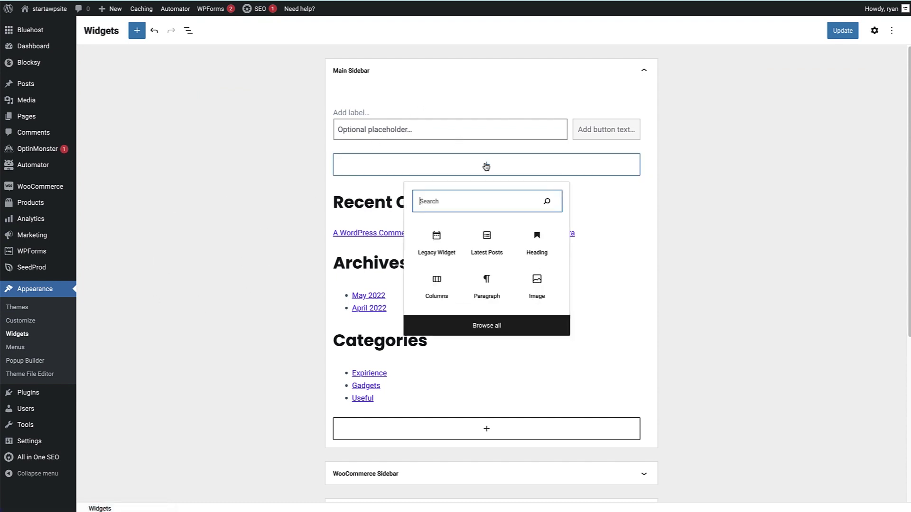
{"action": "type", "text": "recent posts"}
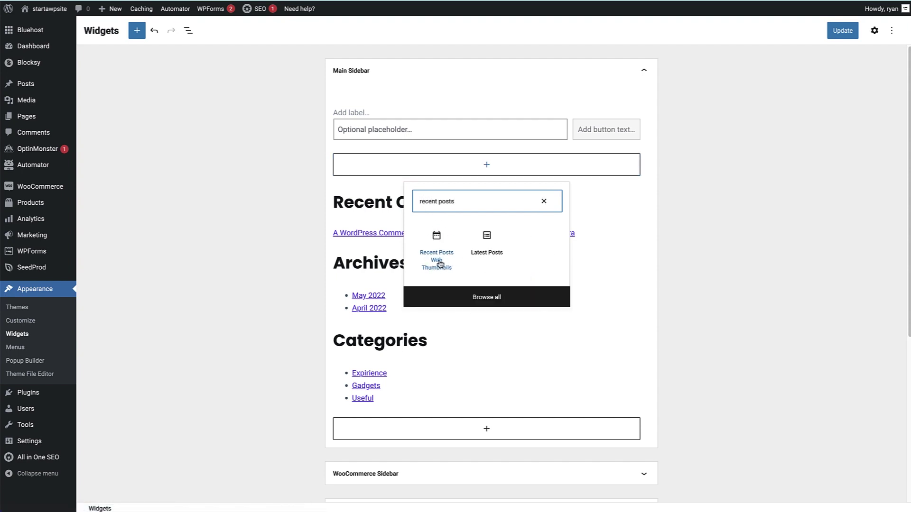
{"action": "left_click", "coordinate": [439, 263]}
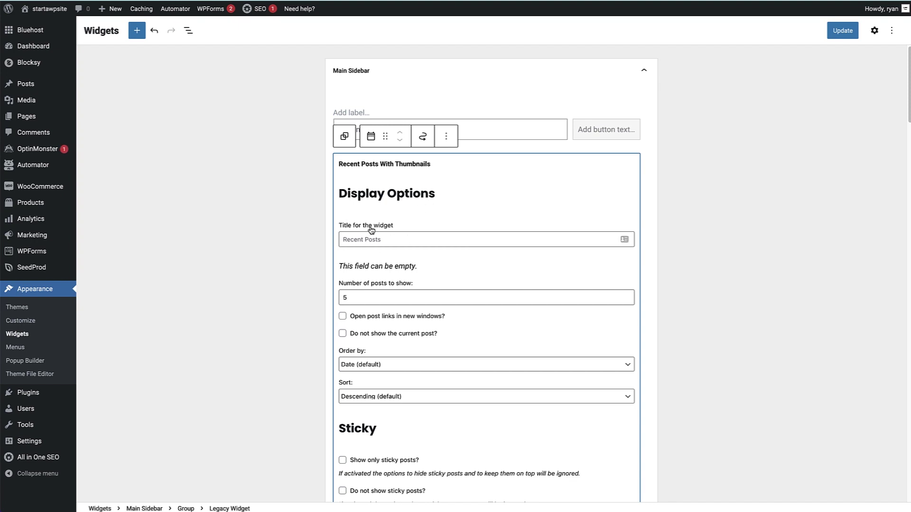
Step: Title the widget "Recent Posts", set the number of posts to show to 4, and exclude the current post
{"action": "left_click", "coordinate": [355, 241]}
{"action": "left_click_drag", "start_coordinate": [363, 297], "coordinate": [325, 300]}
{"action": "type", "text": "4"}
{"action": "left_click", "coordinate": [342, 335]}
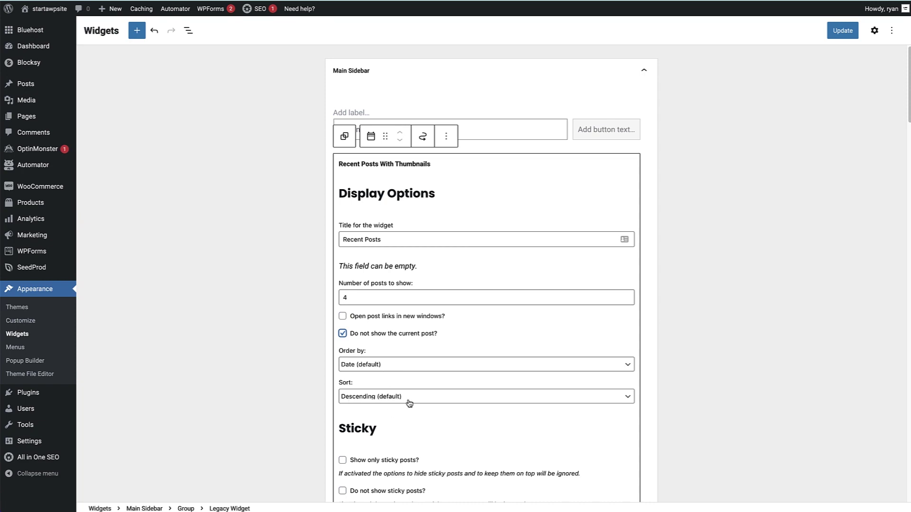
Step: Enable showing the post date in the Recent Posts With Thumbnails widget
{"action": "scroll", "coordinate": [903, 143], "scroll_direction": "down", "scroll_amount": 6}
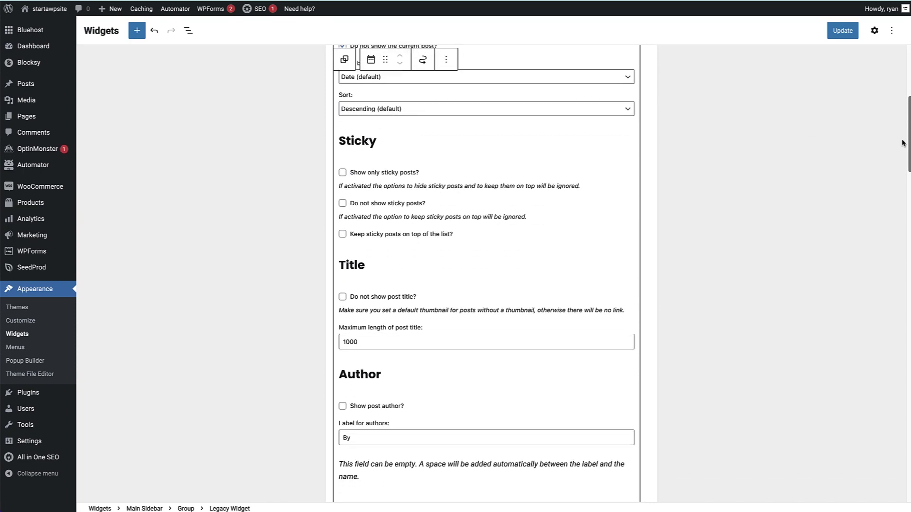
{"action": "scroll", "coordinate": [903, 143], "scroll_direction": "down", "scroll_amount": 1}
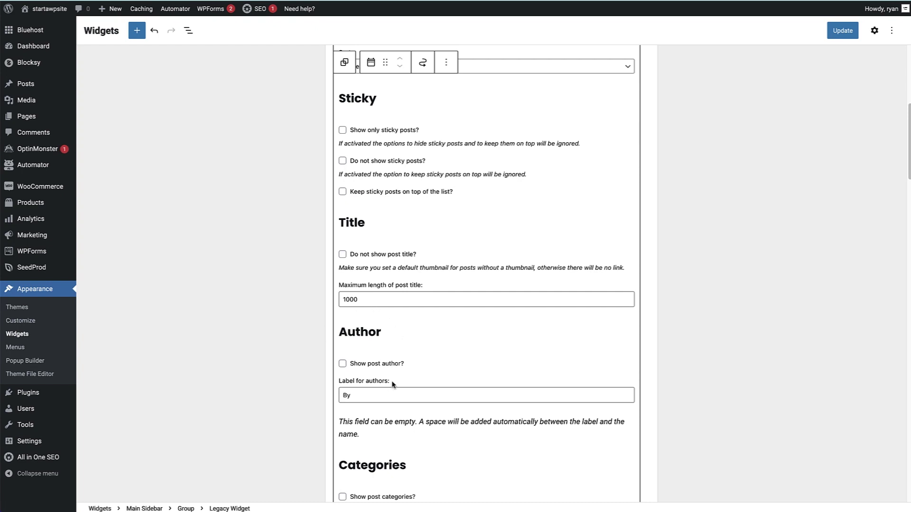
{"action": "scroll", "coordinate": [700, 318], "scroll_direction": "down", "scroll_amount": 8}
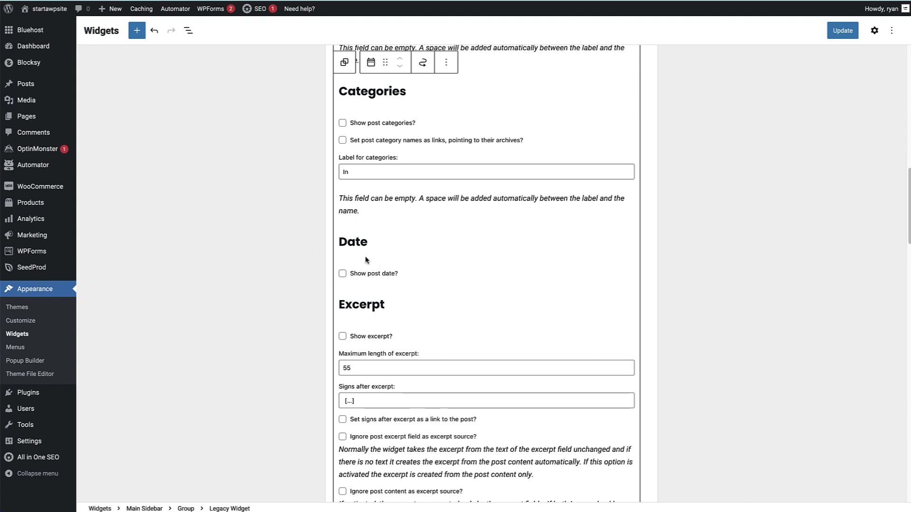
{"action": "left_click", "coordinate": [342, 274]}
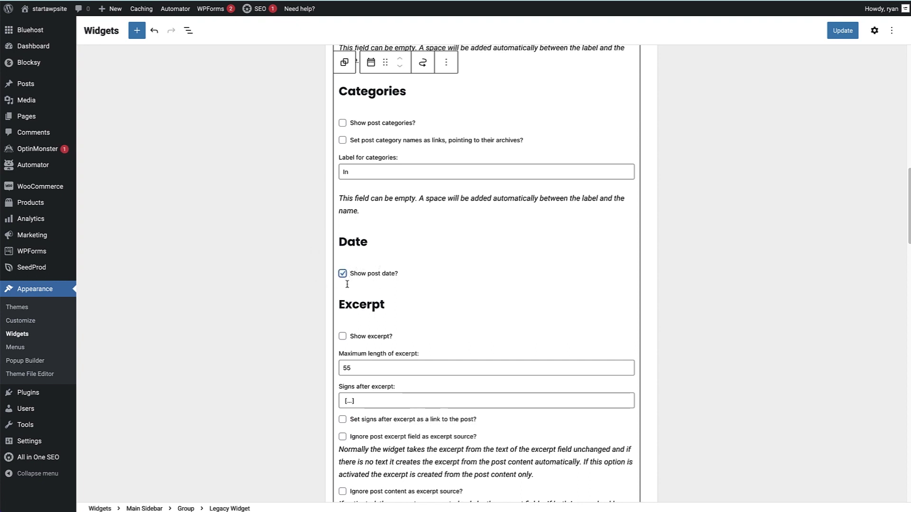
Step: Show excerpts with a maximum length of 100, followed by "Read More" as a link to the post
{"action": "left_click", "coordinate": [343, 337]}
{"action": "left_click_drag", "start_coordinate": [356, 369], "coordinate": [344, 369]}
{"action": "type", "text": "100"}
{"action": "left_click_drag", "start_coordinate": [361, 403], "coordinate": [330, 401]}
{"action": "type", "text": "Read More"}
{"action": "left_click", "coordinate": [343, 420]}
Step: Review the widget's thumbnail and additional settings, leave its form to preview the post list, and save the widgets
{"action": "left_click_drag", "start_coordinate": [909, 207], "coordinate": [886, 282]}
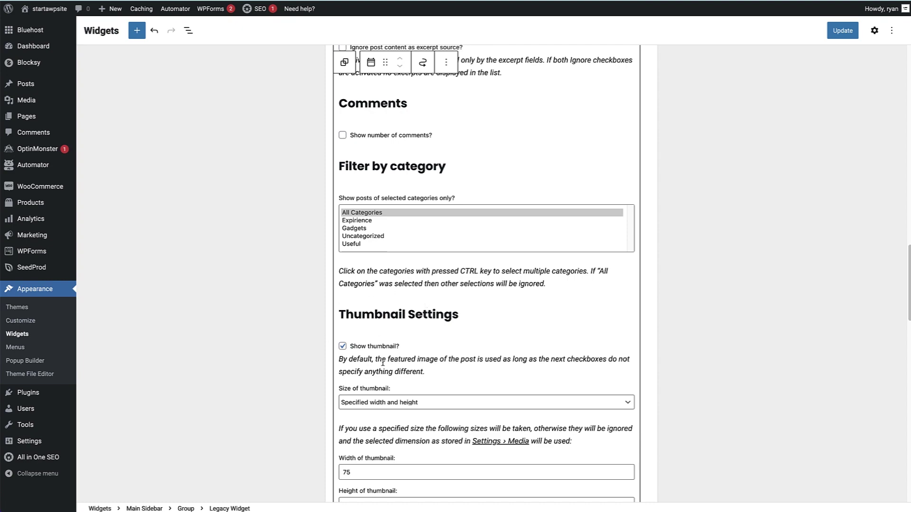
{"action": "scroll", "coordinate": [908, 300], "scroll_direction": "down", "scroll_amount": 4}
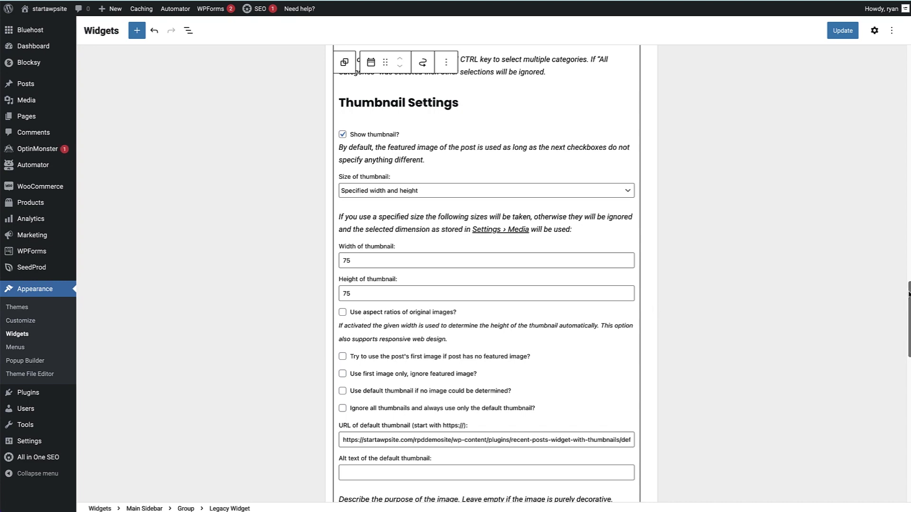
{"action": "scroll", "coordinate": [890, 352], "scroll_direction": "down", "scroll_amount": 7}
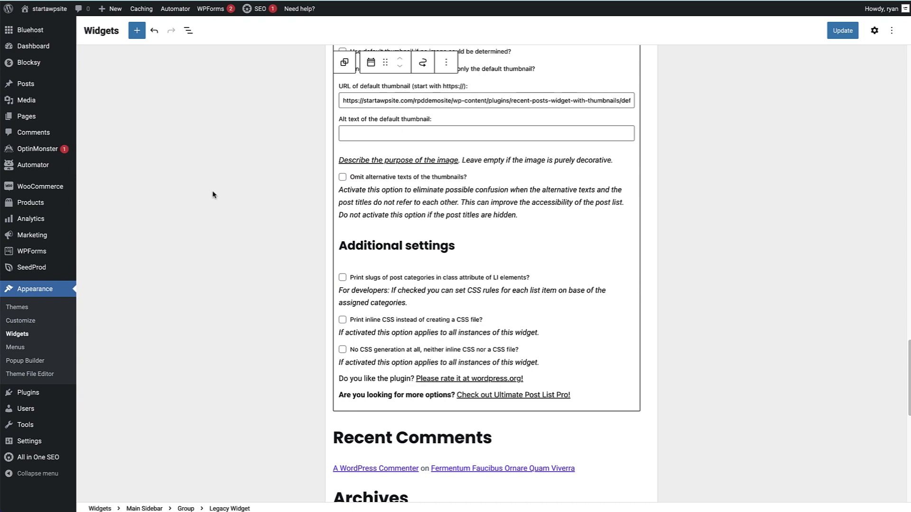
{"action": "left_click", "coordinate": [733, 247]}
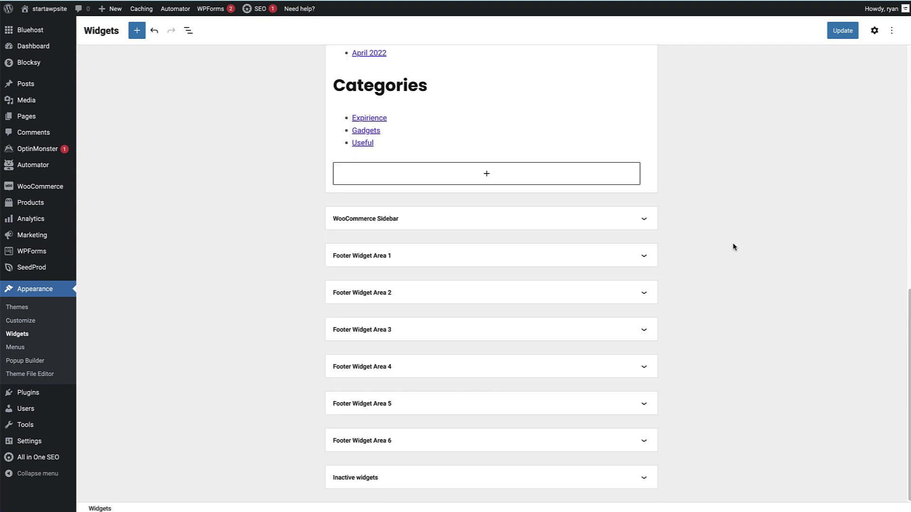
{"action": "scroll", "coordinate": [866, 102], "scroll_direction": "up", "scroll_amount": 15}
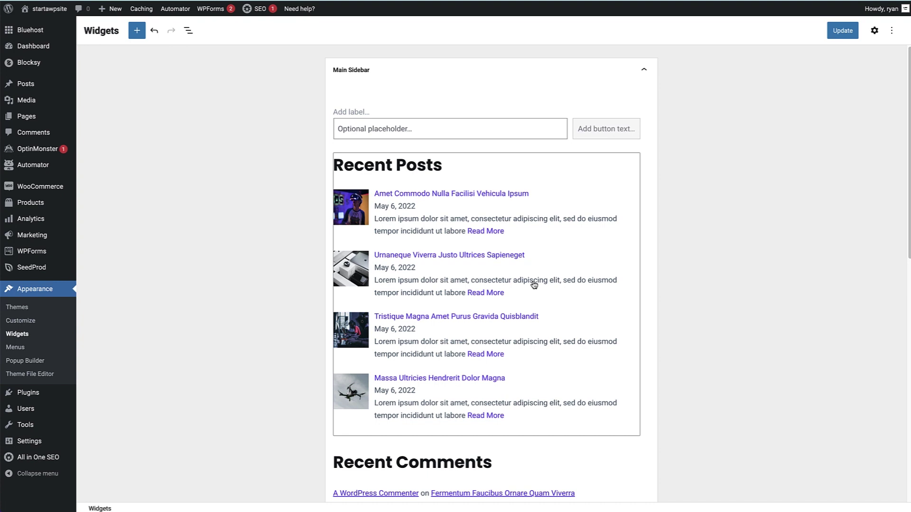
{"action": "left_click", "coordinate": [842, 31]}
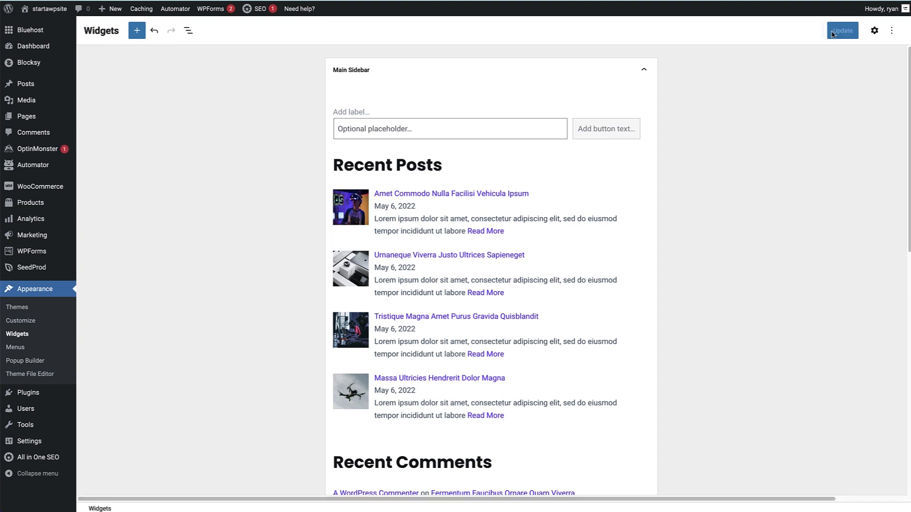
Step: Open the live post "Amet Commodo Nulla Facilisi Vehicula Ipsum" and examine the Recent Posts widget in its sidebar
{"action": "mouse_move", "coordinate": [46, 85]}
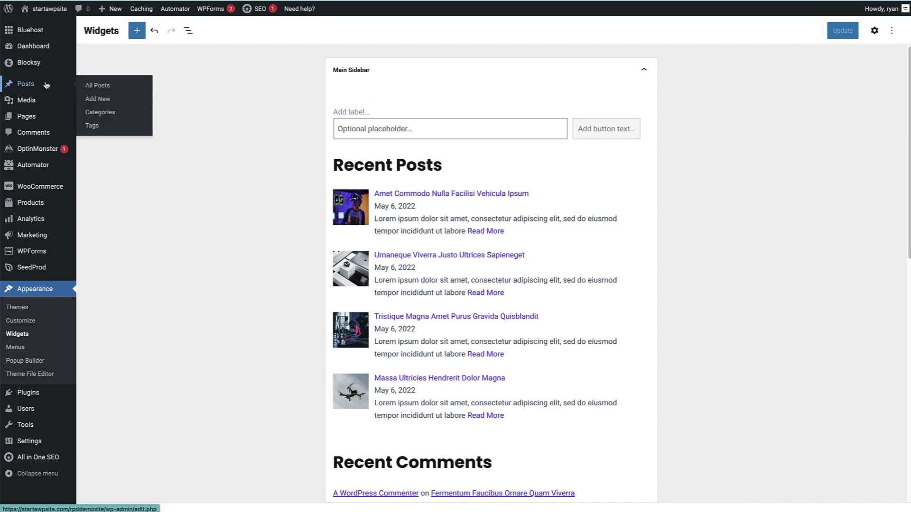
{"action": "left_click", "coordinate": [46, 85]}
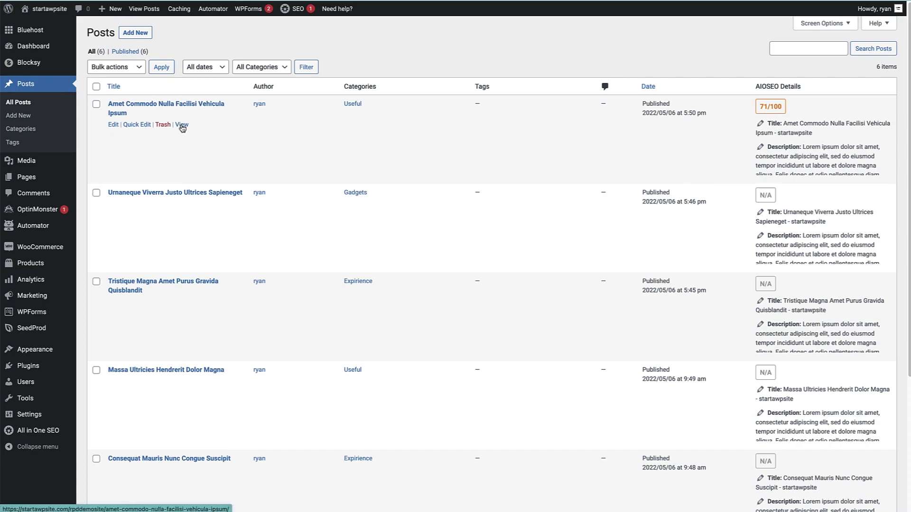
{"action": "left_click", "coordinate": [182, 126]}
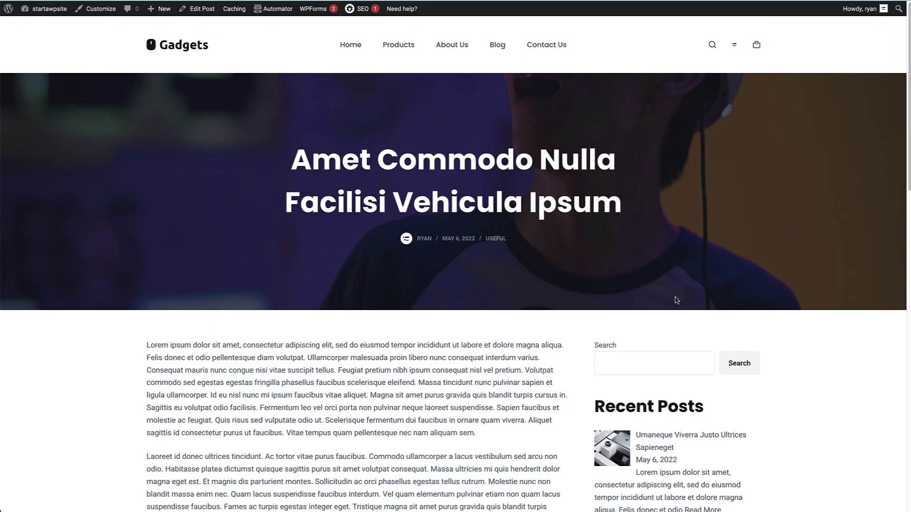
{"action": "scroll", "coordinate": [897, 247], "scroll_direction": "down", "scroll_amount": 6}
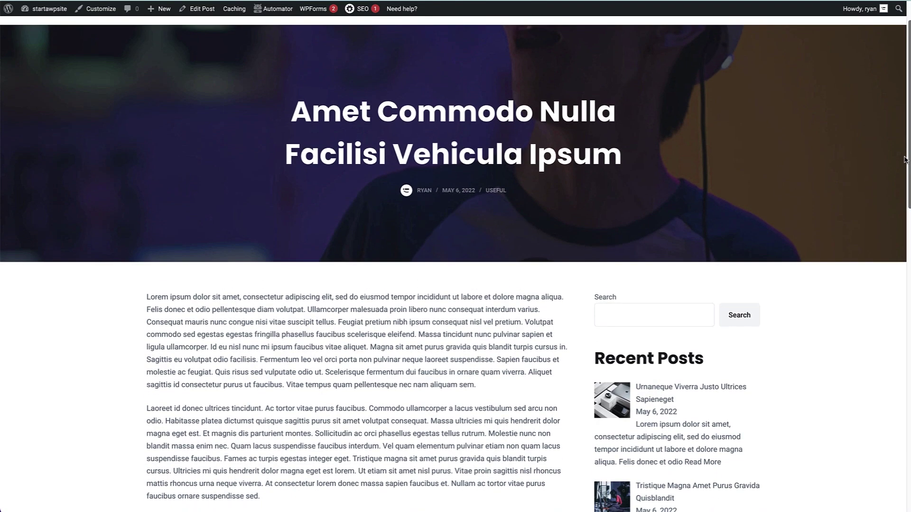